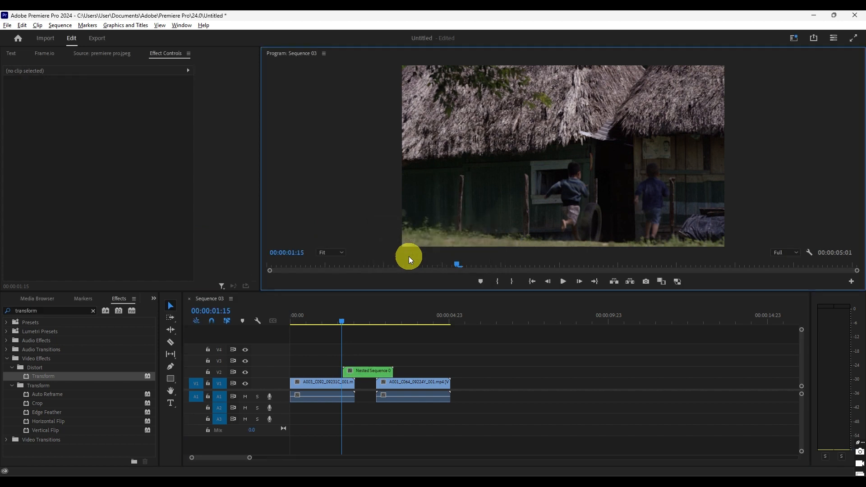
Apply the Transform video effect from the Distort group to the nested sequence clip on V2 and display its effect controls.
left_click(368, 372)
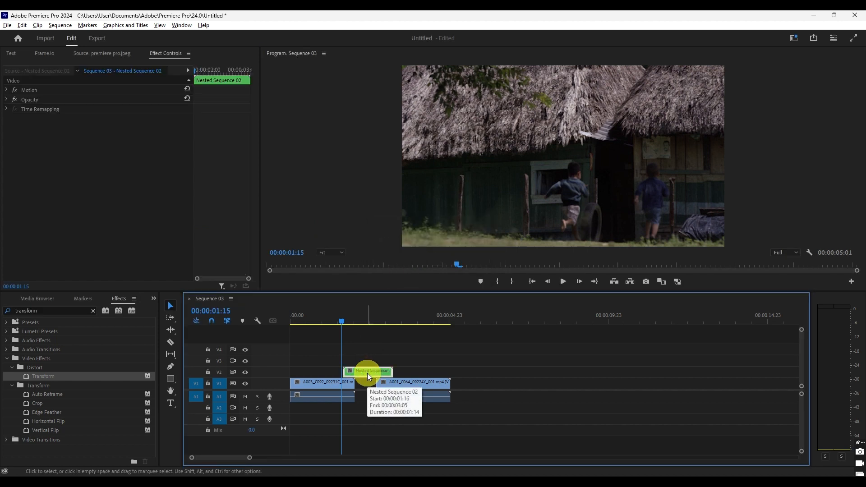
left_click(119, 299)
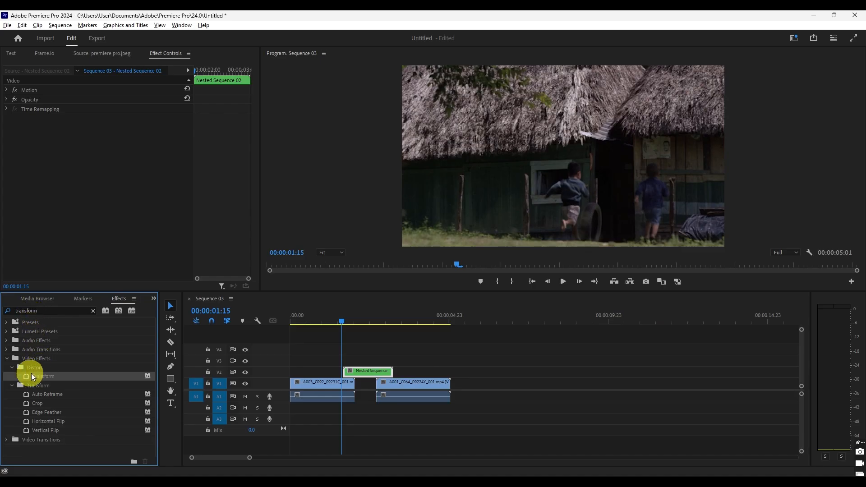
left_click_drag(31, 378, 370, 376)
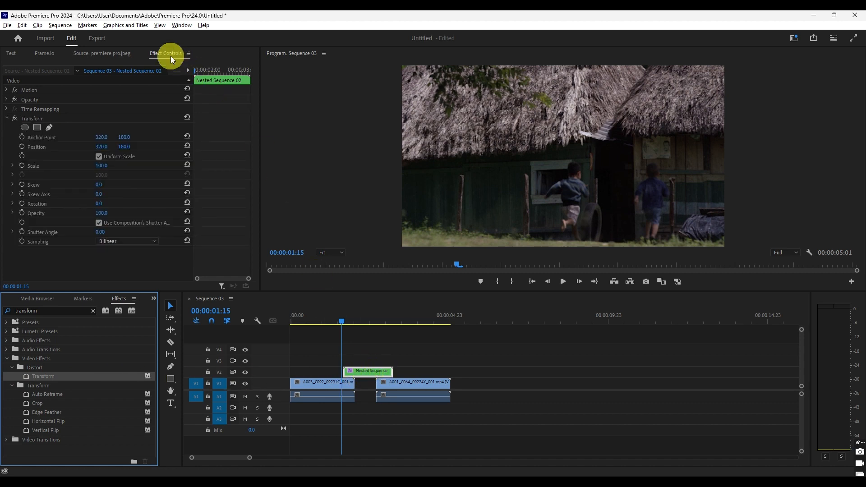
left_click(179, 26)
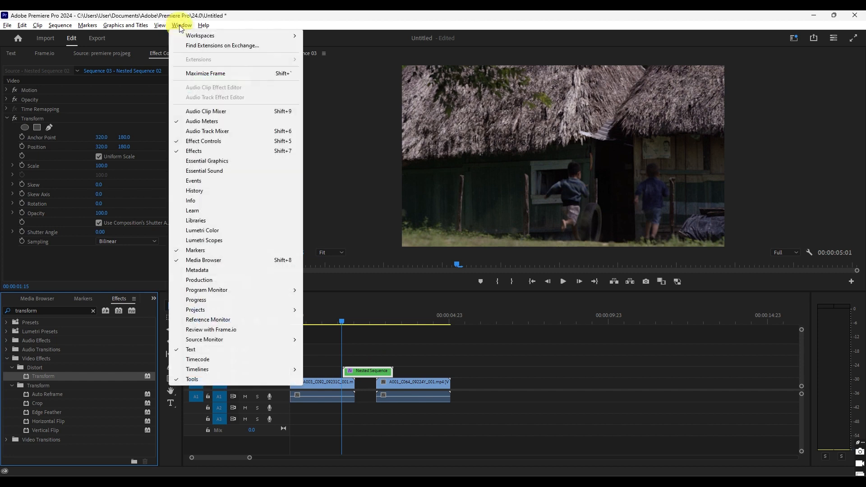
left_click(210, 144)
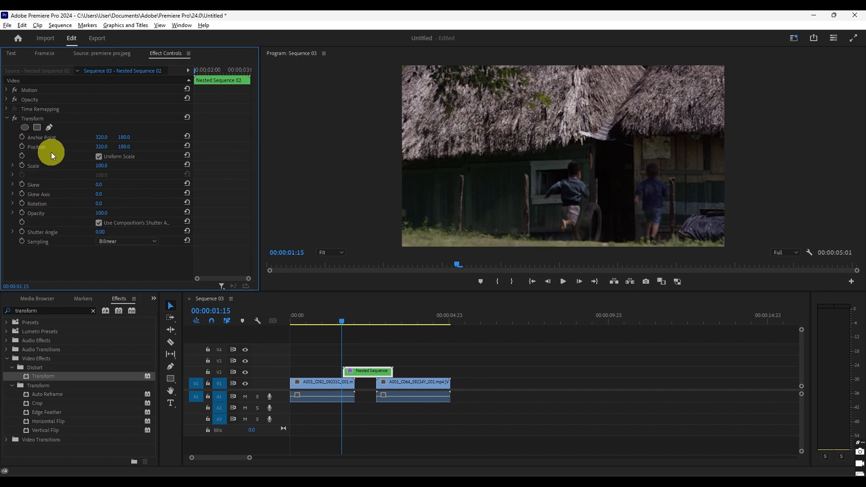
left_click(28, 118)
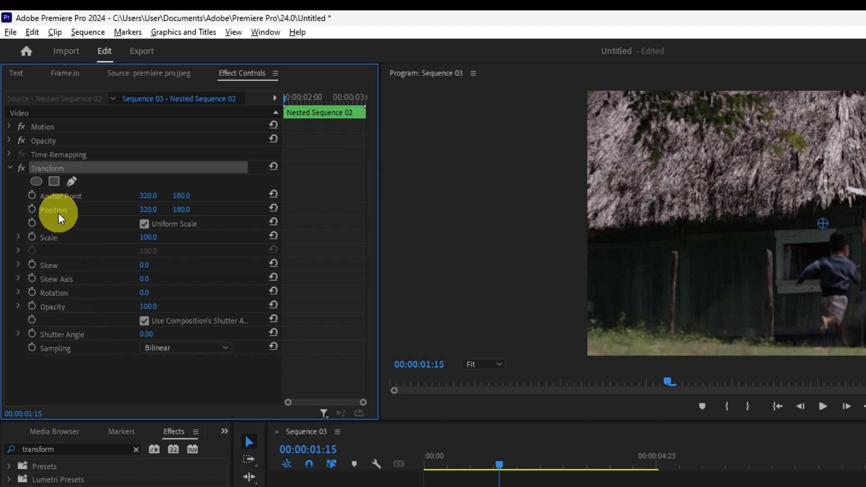
Enable keyframing for the Transform effect's Position at 00:00:02:06, keeping the image centred at 320, 180.
left_click_drag(285, 98, 302, 106)
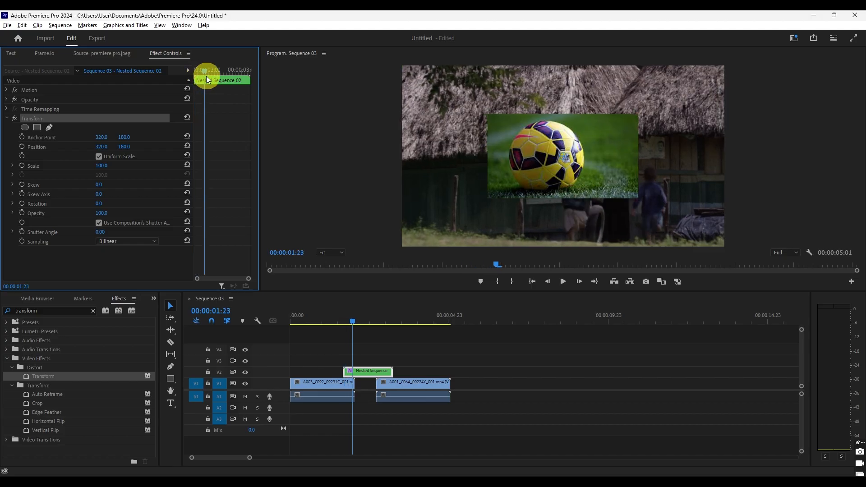
left_click_drag(206, 80, 214, 74)
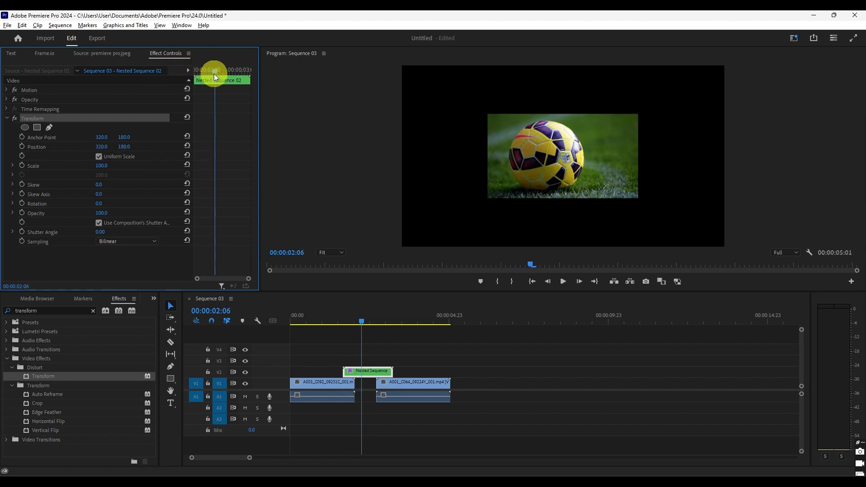
left_click(22, 147)
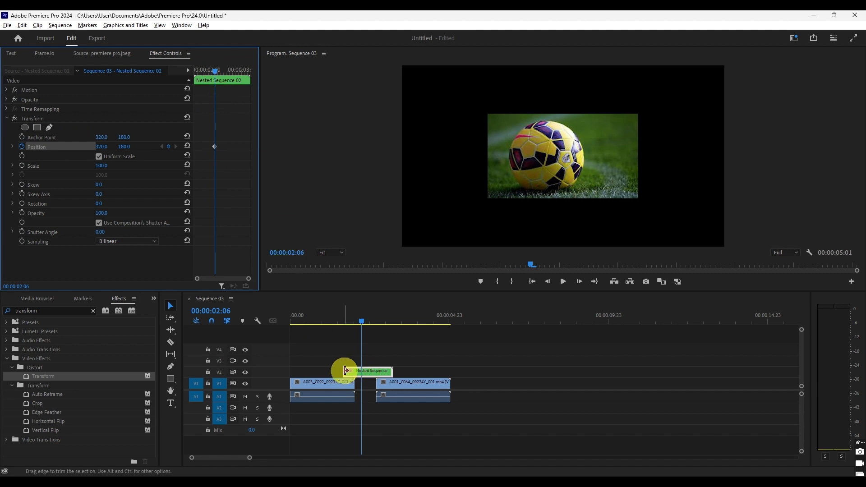
Trim the nested clip's start to 00:00:01:20, add a Position keyframe of 320, 495 there, and preview the slide-in.
left_click_drag(344, 369, 349, 369)
left_click_drag(212, 72, 195, 77)
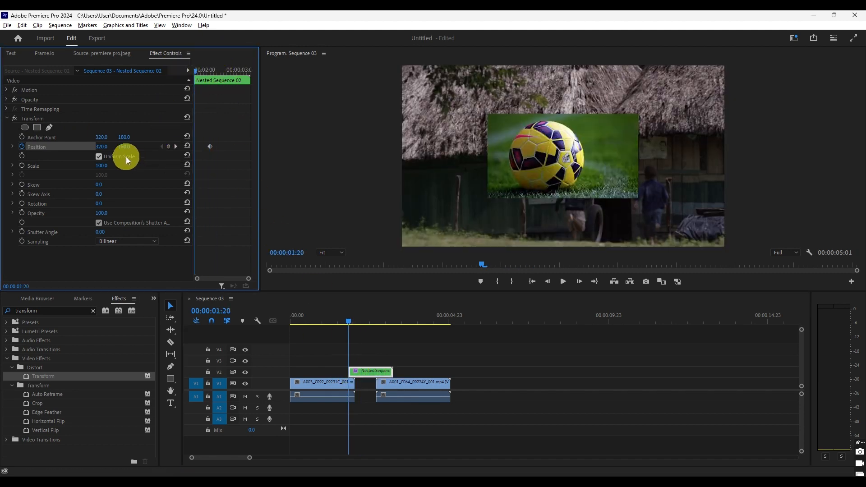
left_click(170, 146)
left_click_drag(123, 147, 114, 24)
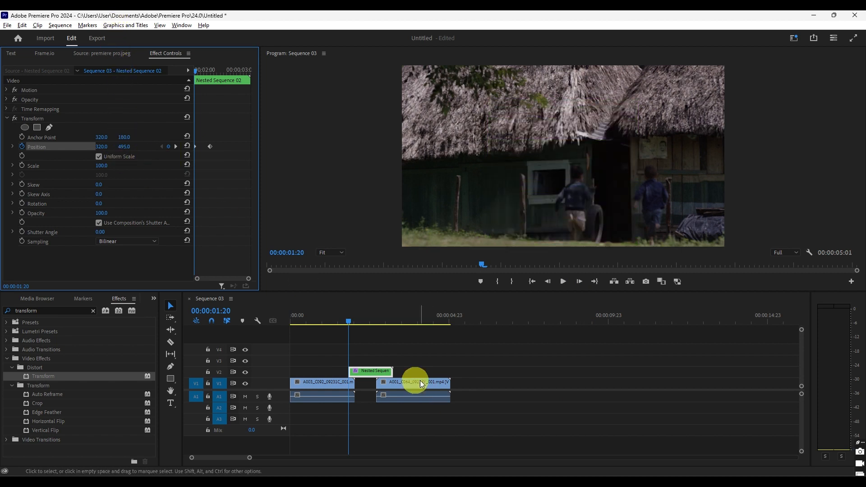
left_click(563, 283)
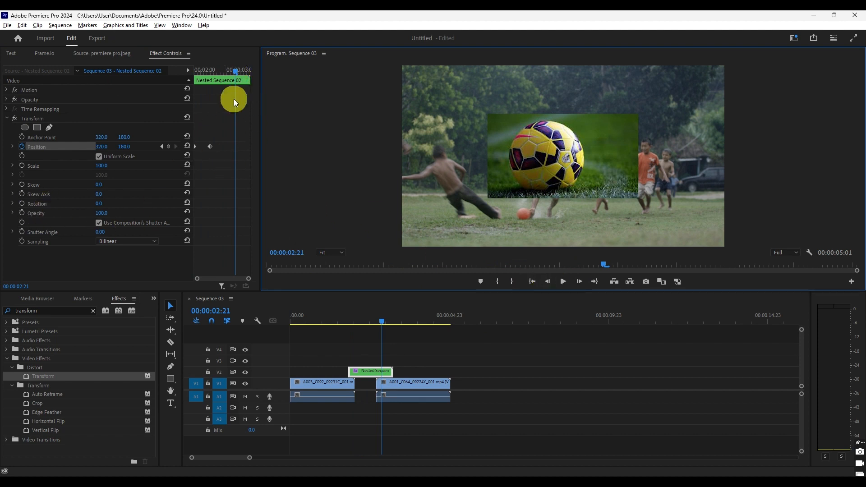
Keyframe the Transform Rotation at 0° at 00:00:02:06 and -234° at 00:00:01:20, and play back the spin.
left_click_drag(235, 71, 210, 80)
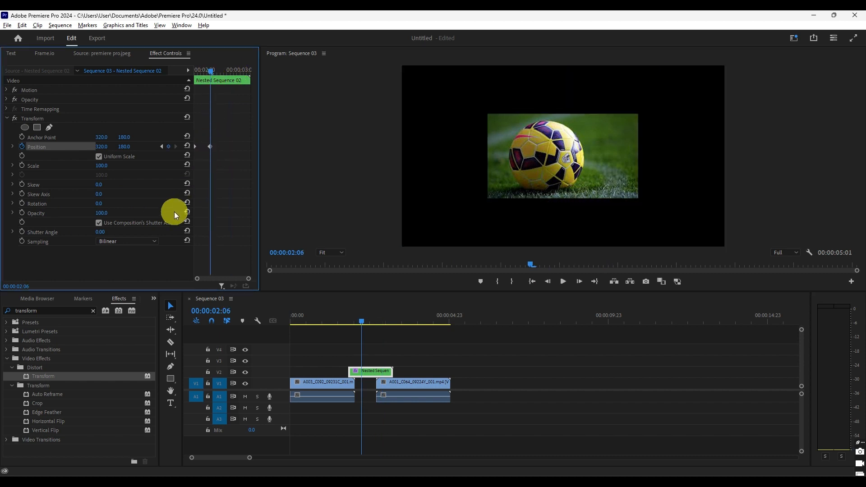
left_click(23, 204)
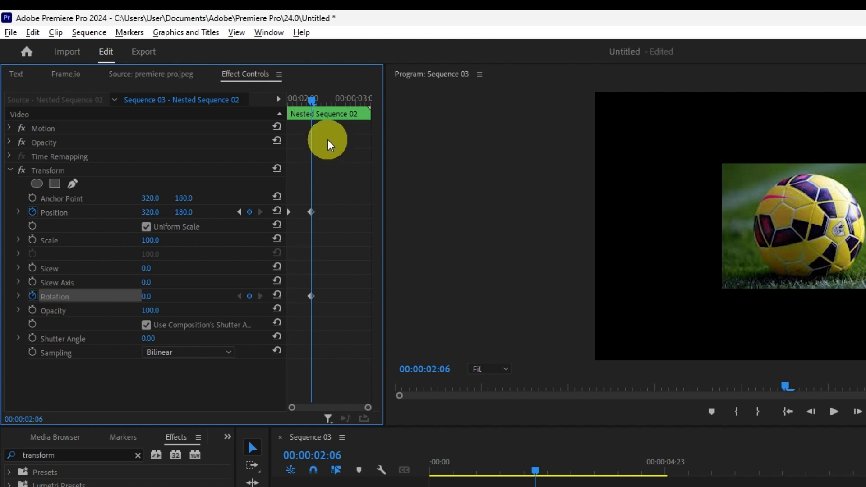
left_click_drag(310, 100, 289, 105)
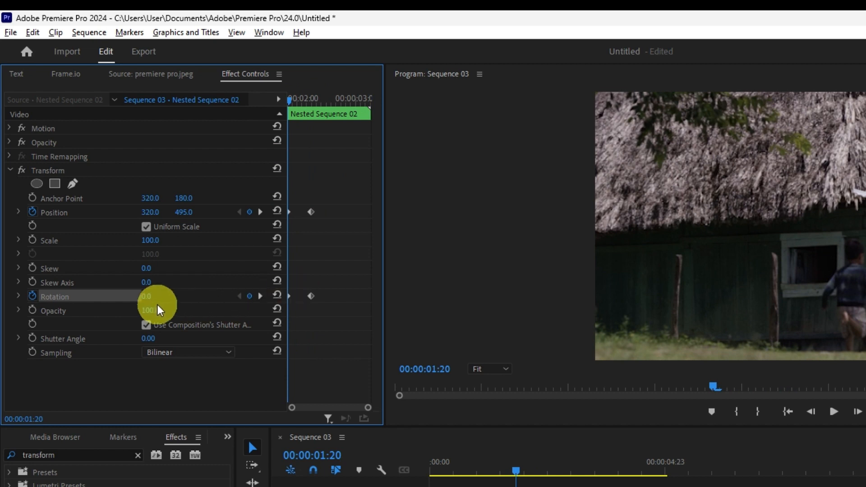
left_click_drag(162, 295, 13, 343)
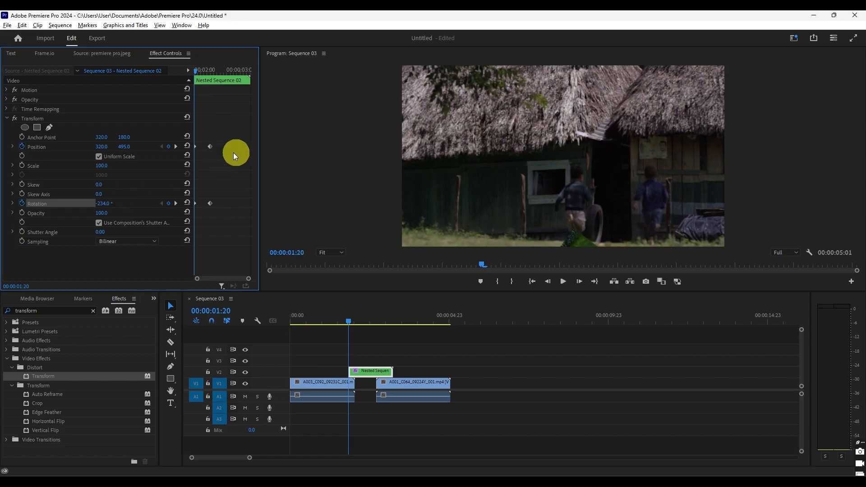
left_click(835, 412)
left_click(564, 281)
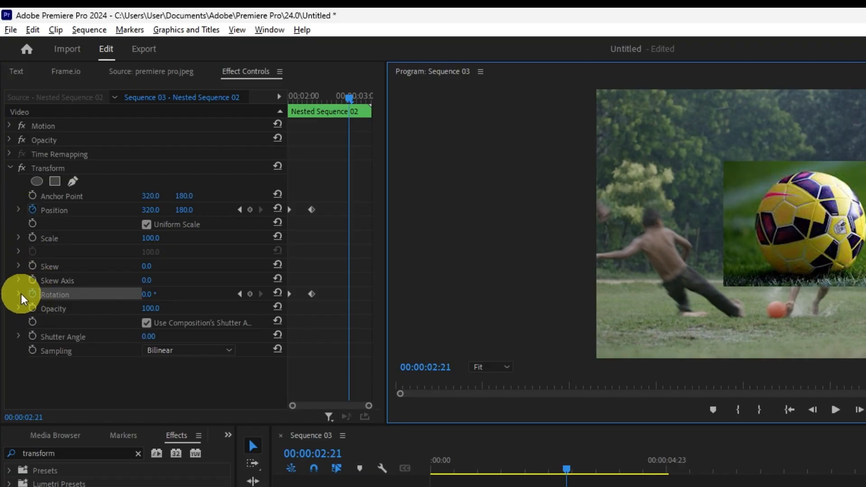
Ease the velocity curves into the second Position and Rotation keyframes so both motions slow down smoothly, and preview the result.
left_click(18, 211)
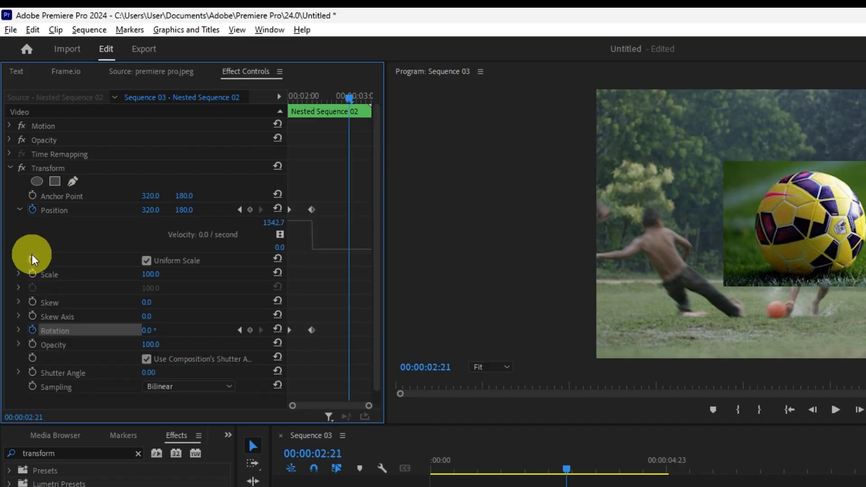
left_click(18, 334)
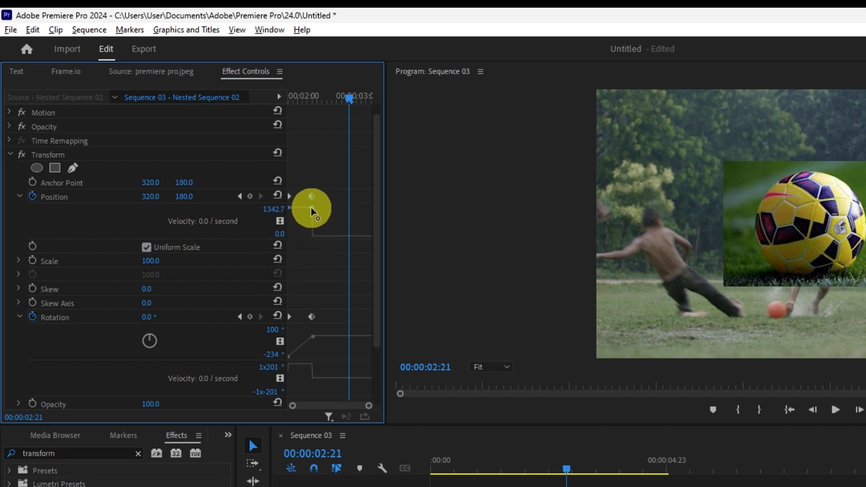
left_click_drag(305, 235, 303, 238)
left_click(313, 370)
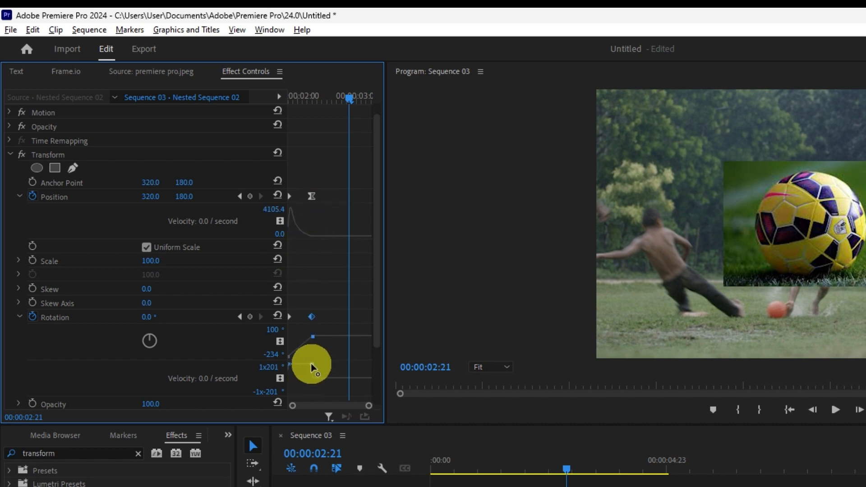
left_click_drag(311, 368, 301, 378)
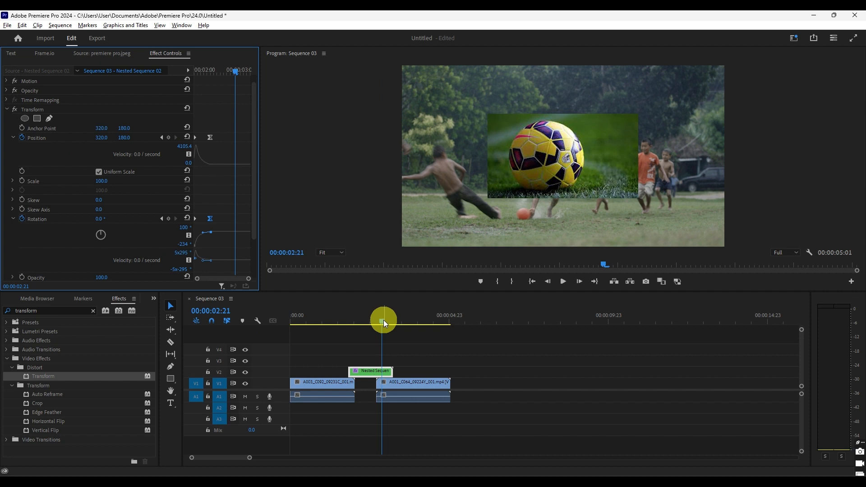
left_click_drag(567, 467, 513, 470)
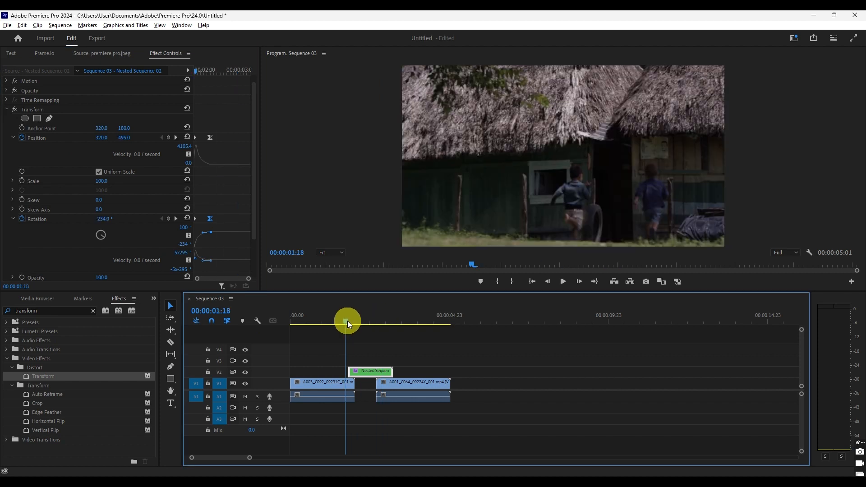
left_click(564, 282)
left_click(564, 282)
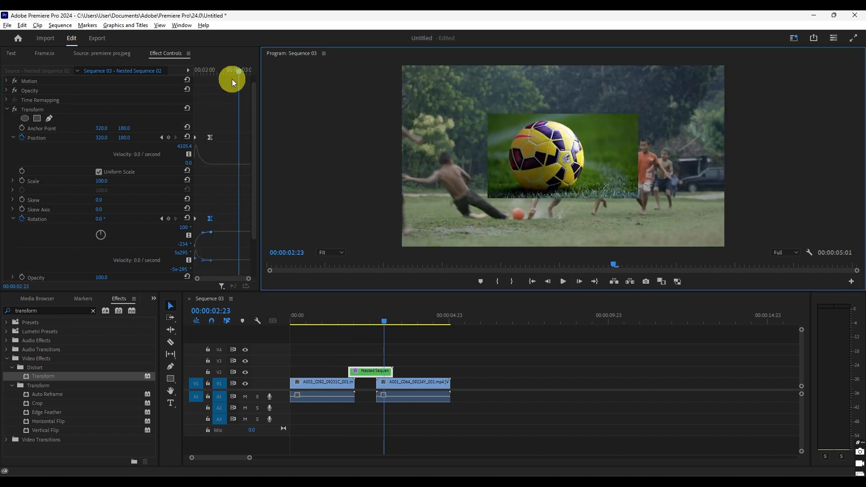
Keyframe the Transform Scale at 100 at 00:00:02:10 and 250 at 00:00:02:15.
left_click_drag(239, 76, 210, 83)
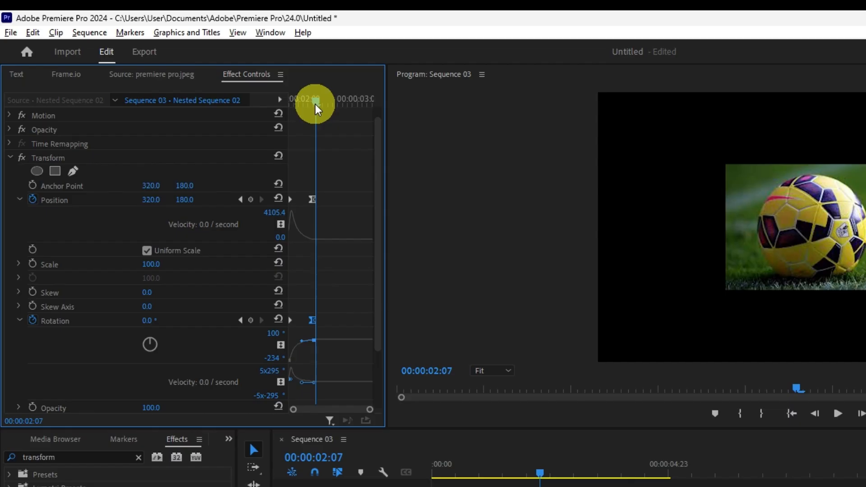
left_click_drag(212, 75, 218, 75)
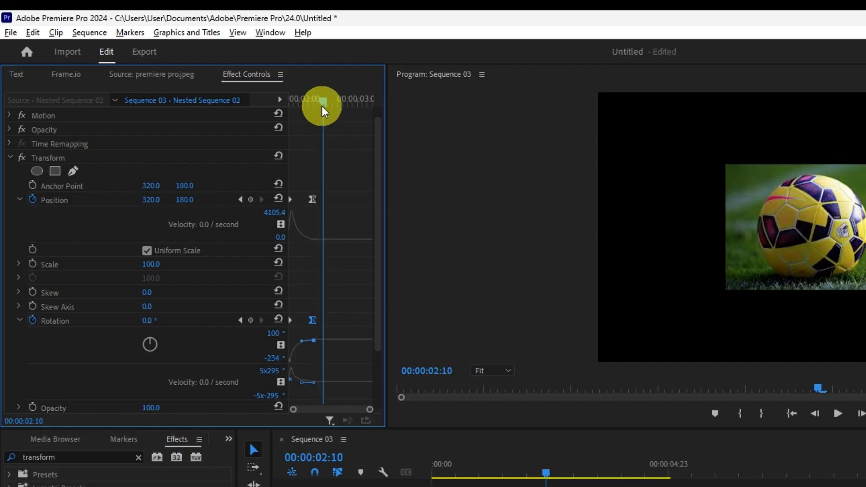
left_click(33, 263)
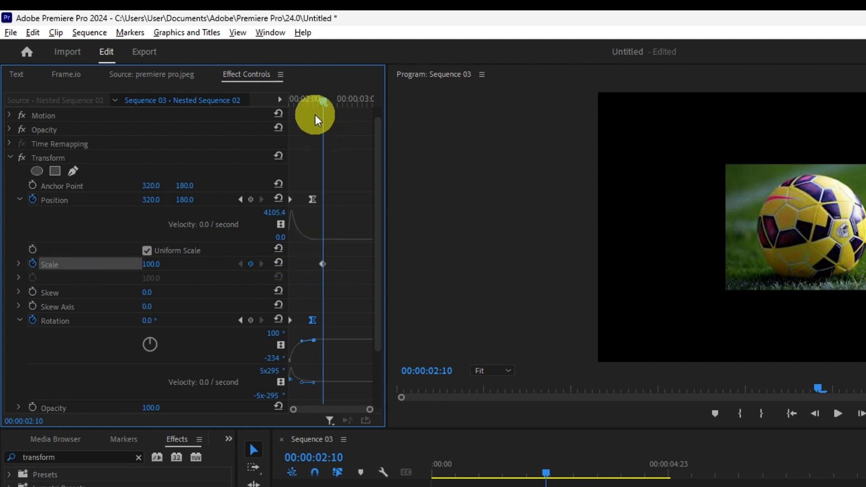
left_click_drag(322, 106, 339, 106)
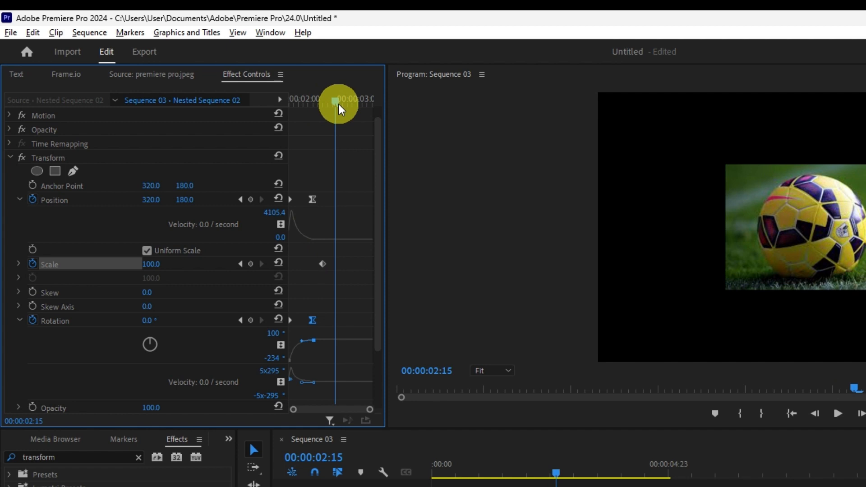
left_click(251, 264)
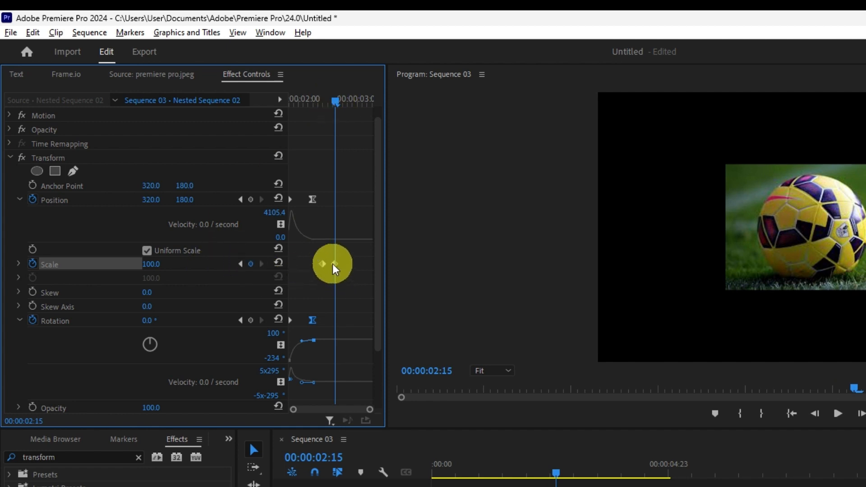
left_click(333, 264)
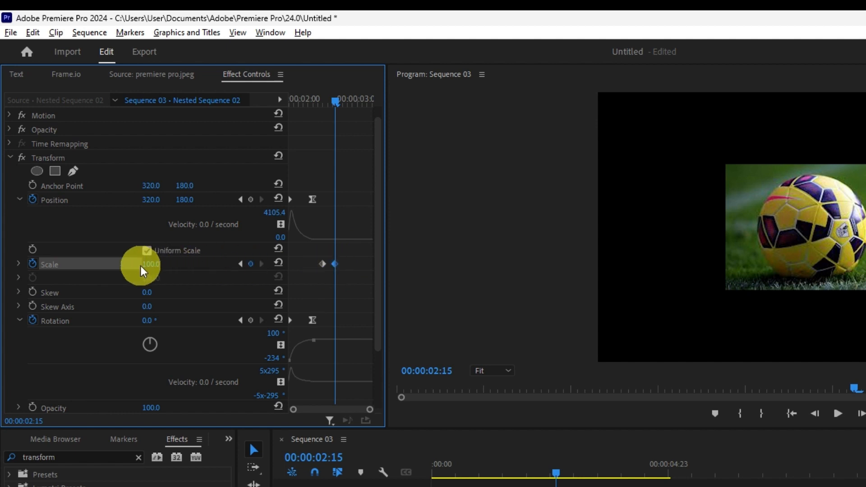
left_click_drag(151, 265, 221, 239)
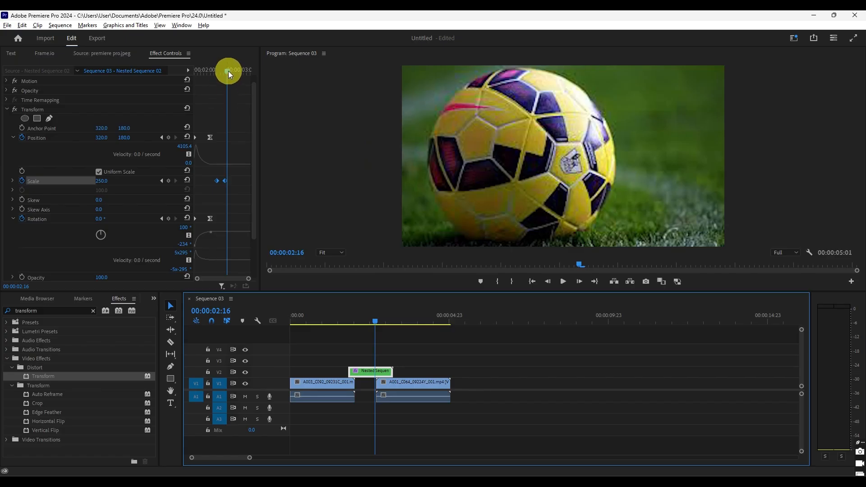
Add a Rotation keyframe at 00:00:02:15 and set it to 163°.
left_click(227, 73)
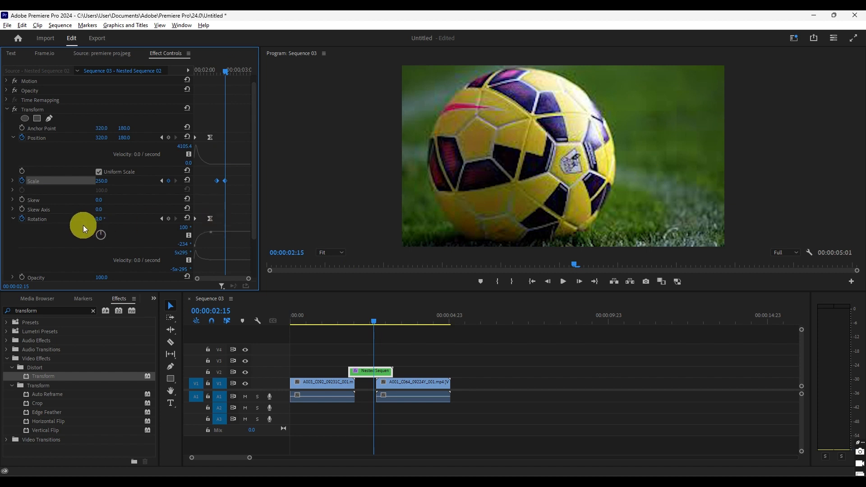
left_click(168, 218)
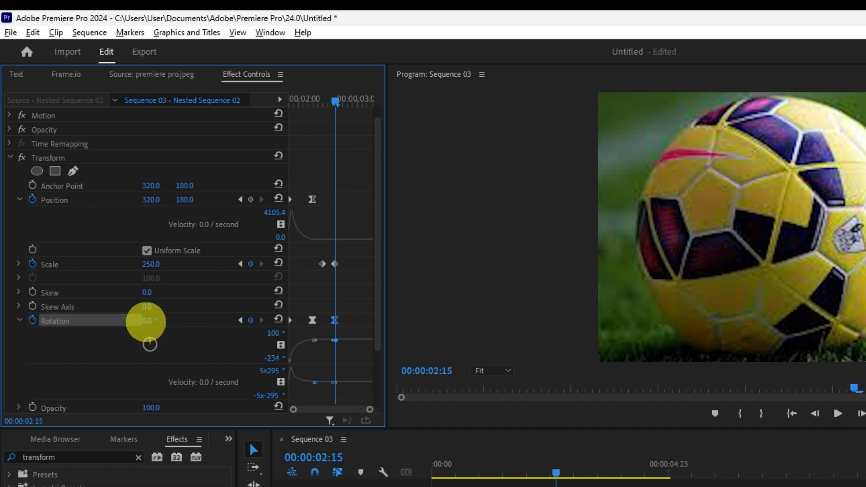
left_click_drag(97, 221, 120, 212)
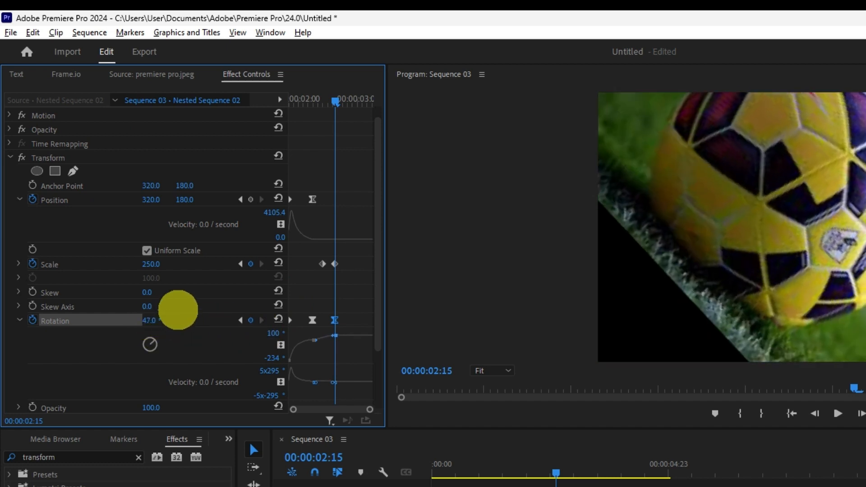
left_click_drag(179, 310, 251, 273)
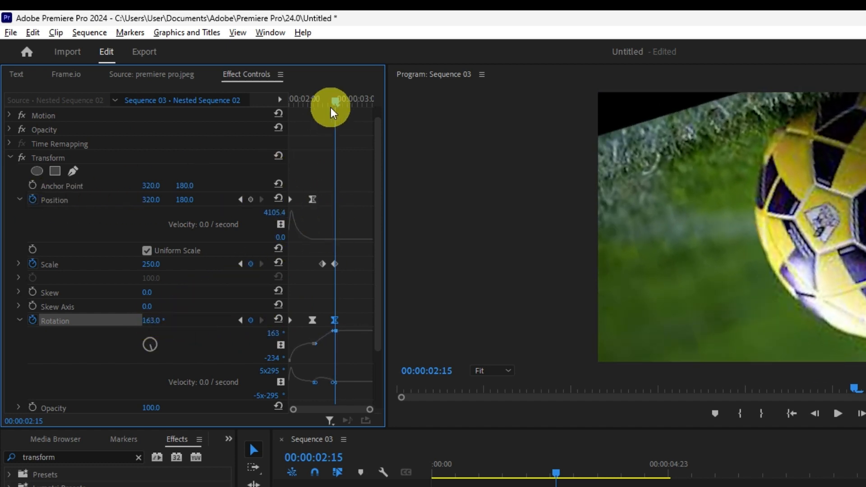
Add Transform Position keyframes at 00:00:02:19 and 00:00:02:22, setting the vertical position to -316 at the second one.
left_click_drag(332, 111, 345, 102)
left_click(250, 200)
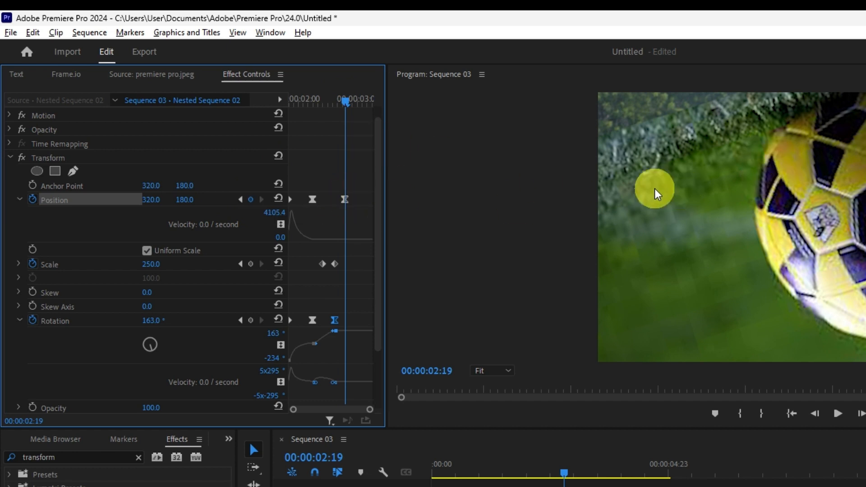
left_click_drag(348, 107, 352, 105)
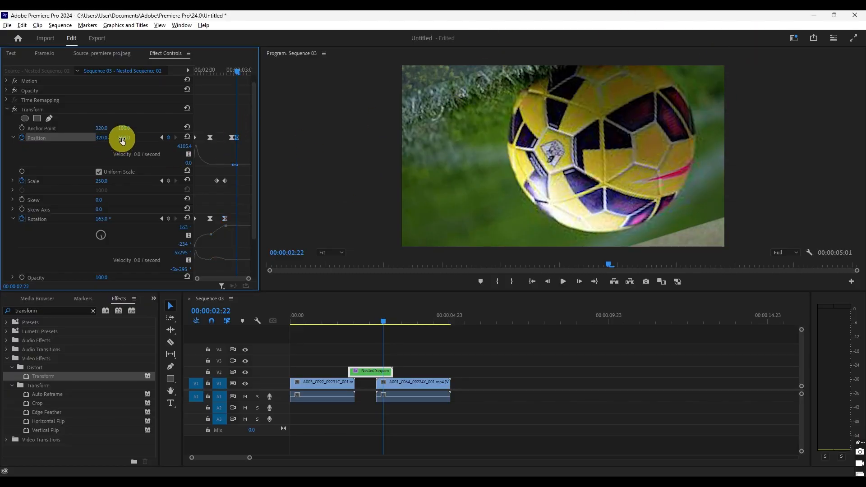
left_click_drag(122, 141, 98, 360)
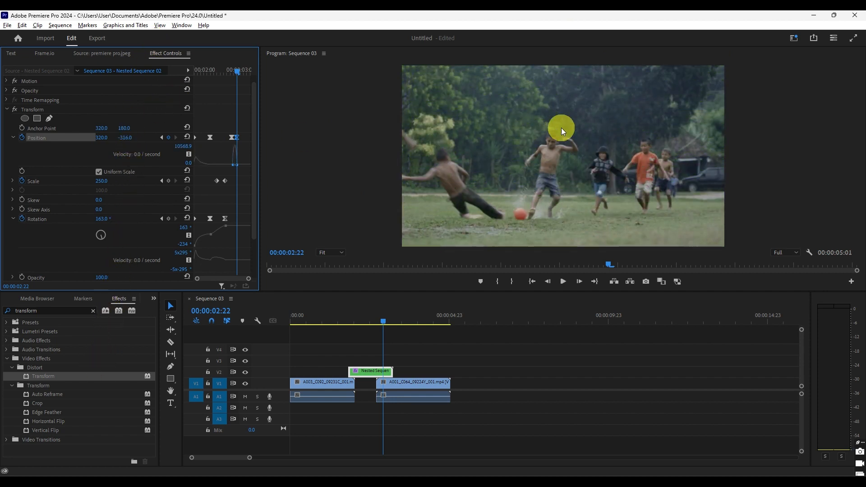
Set the Transform effect's Shutter Angle to 150.
scroll(158, 150, "down", 3)
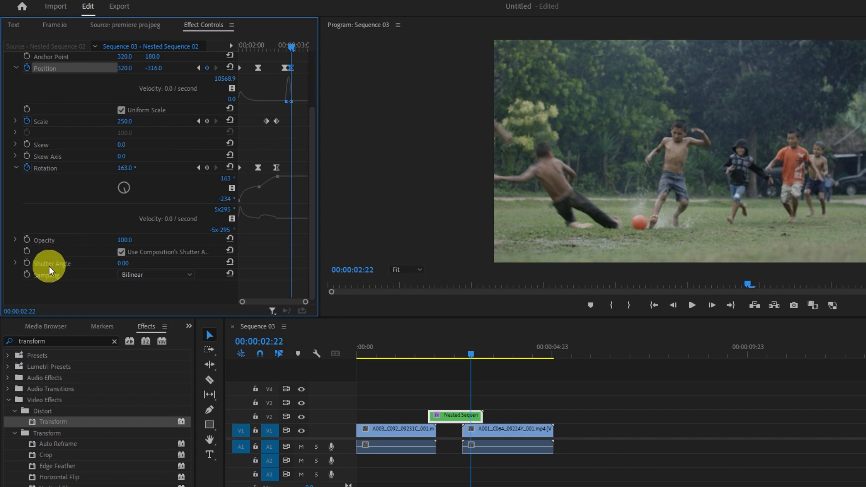
left_click(124, 264)
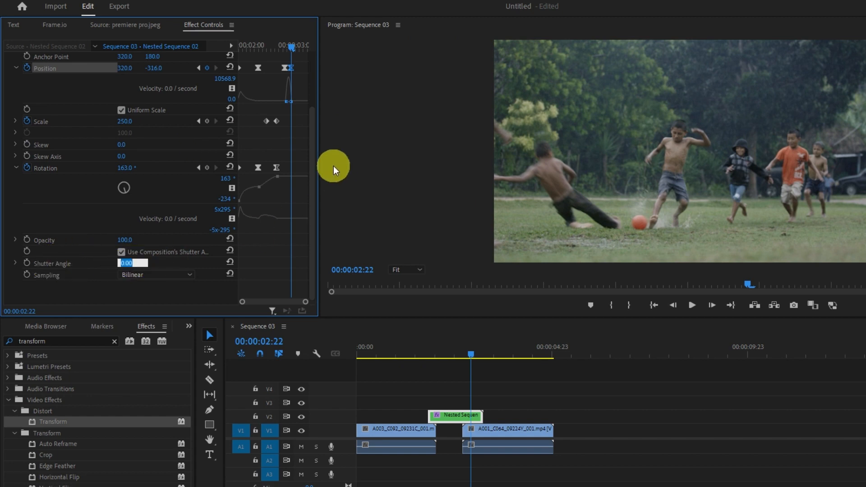
type("150")
key("Return")
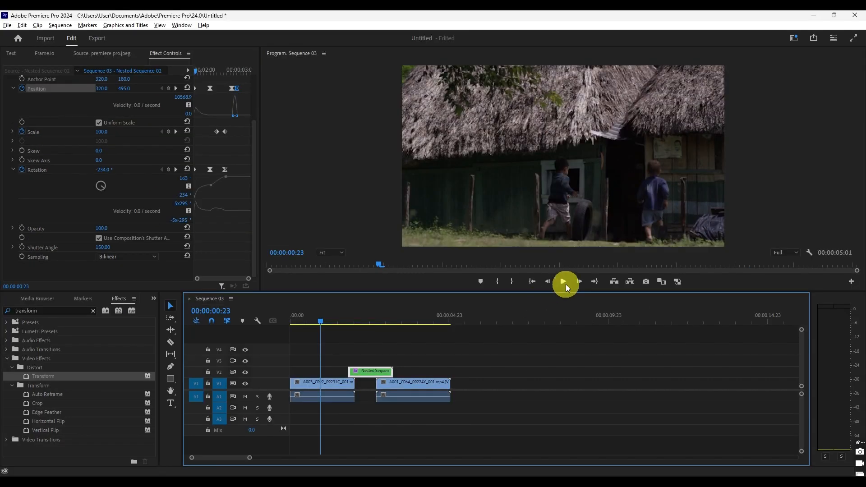
Play back the finished football transition, replaying it from 00:00:01:17.
left_click(692, 306)
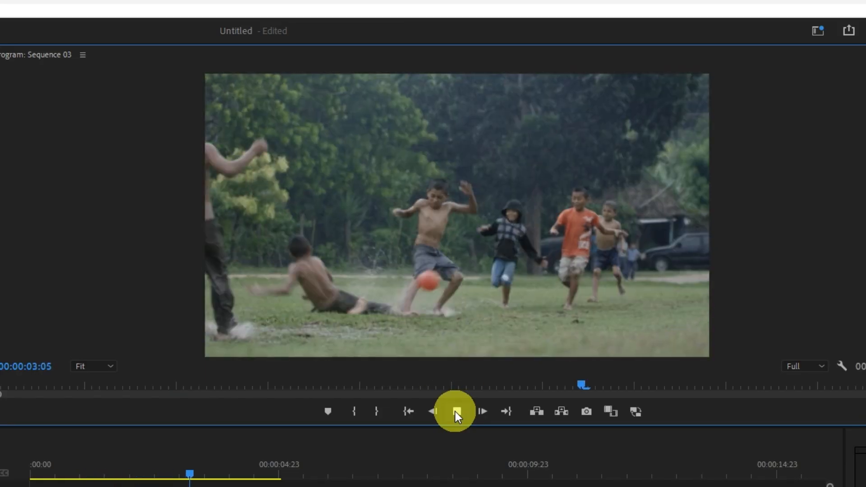
left_click(456, 412)
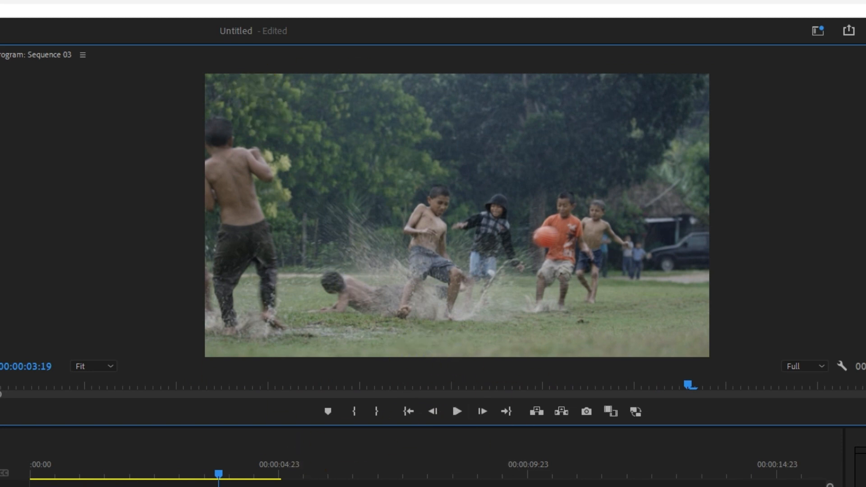
left_click_drag(218, 473, 115, 478)
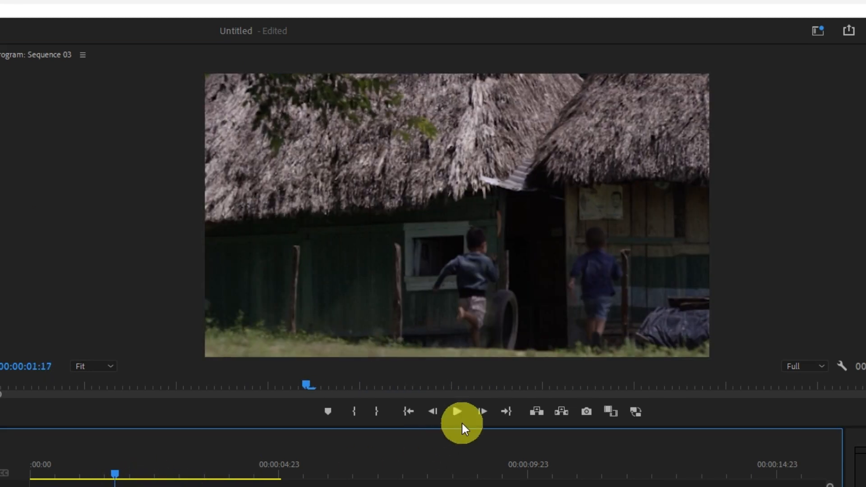
left_click(462, 415)
left_click(462, 414)
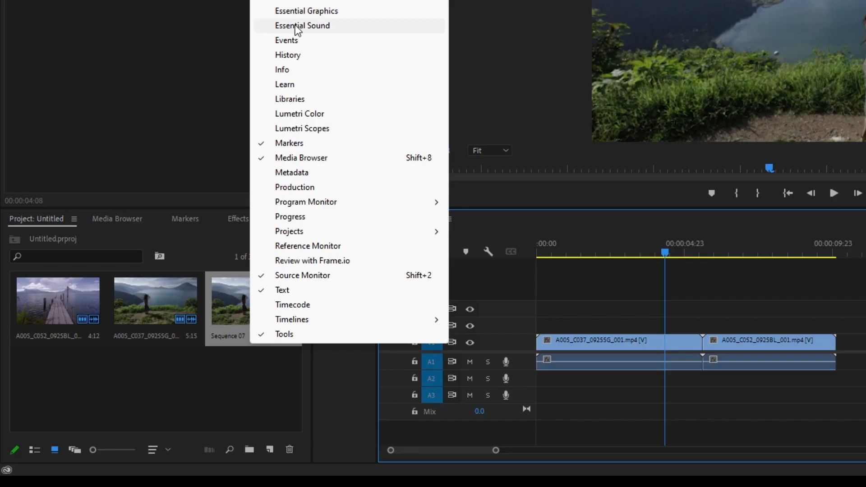
Create an adjustment layer in the Untitled.prproj project and place it on V2 across the cut between the two clips.
mouse_move(302, 233)
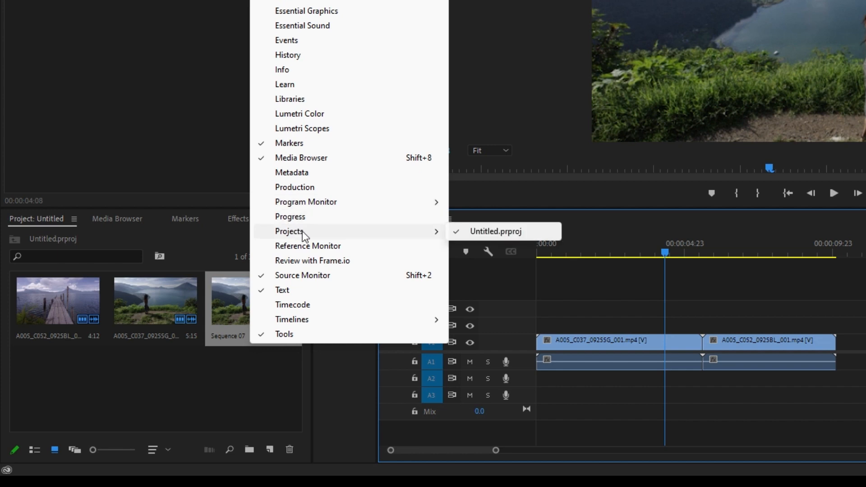
left_click(460, 232)
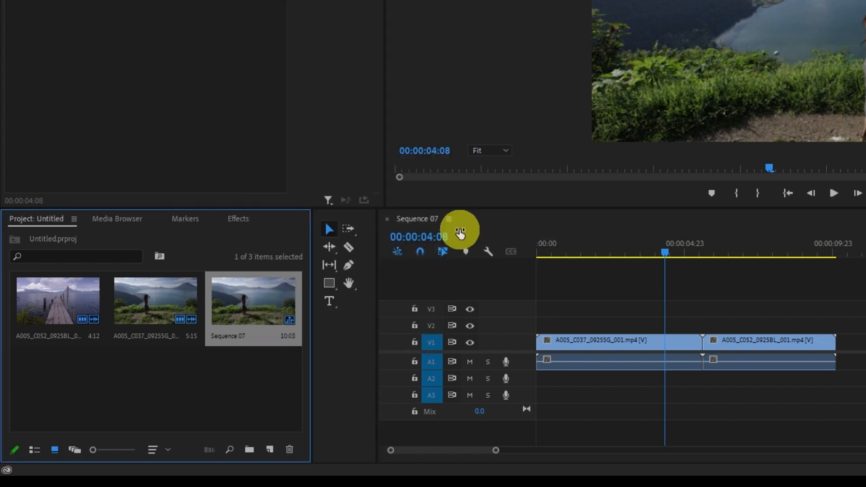
left_click(271, 451)
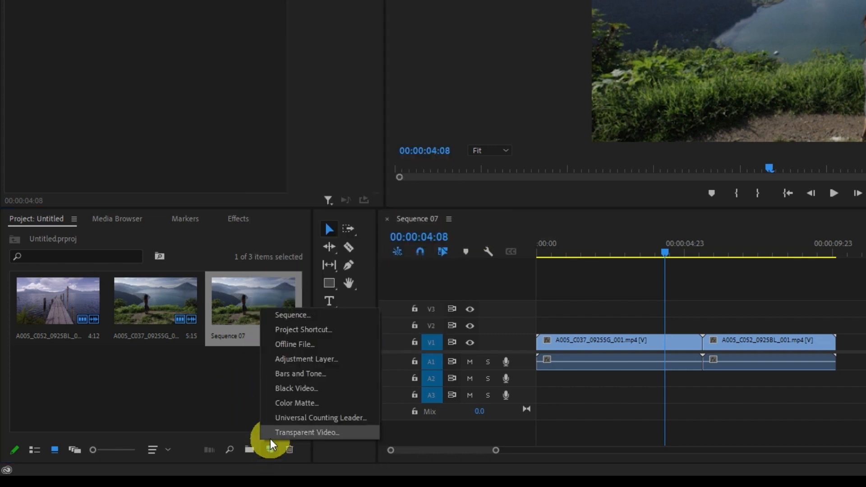
left_click(282, 359)
left_click(653, 185)
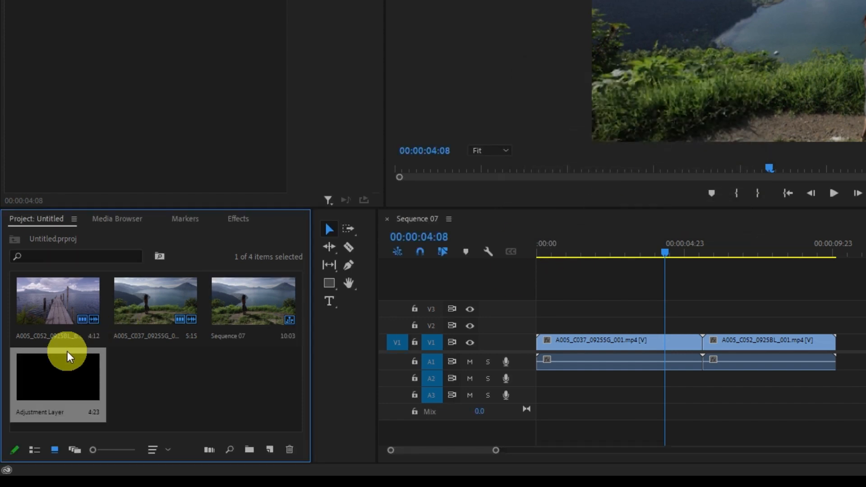
left_click_drag(68, 357, 487, 355)
left_click_drag(637, 327, 638, 325)
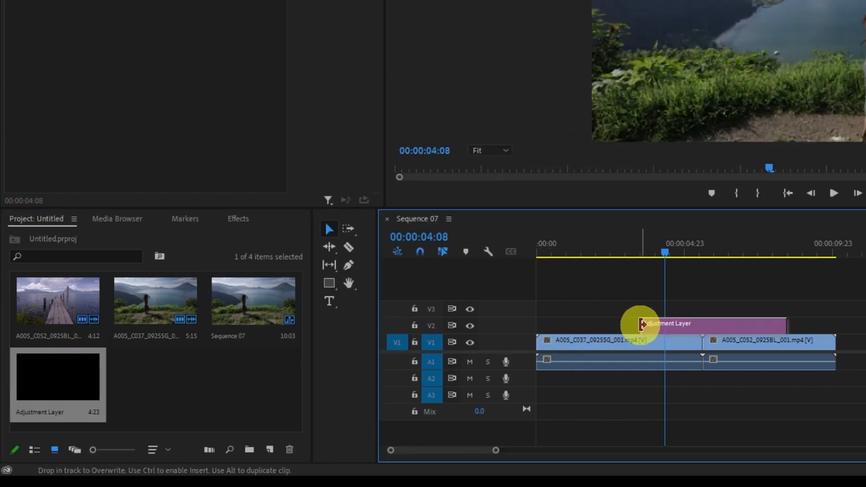
Trim the V2 adjustment layer to start at 00:00:04:09 and end about one second after the cut between the clips.
left_click_drag(689, 265, 667, 256)
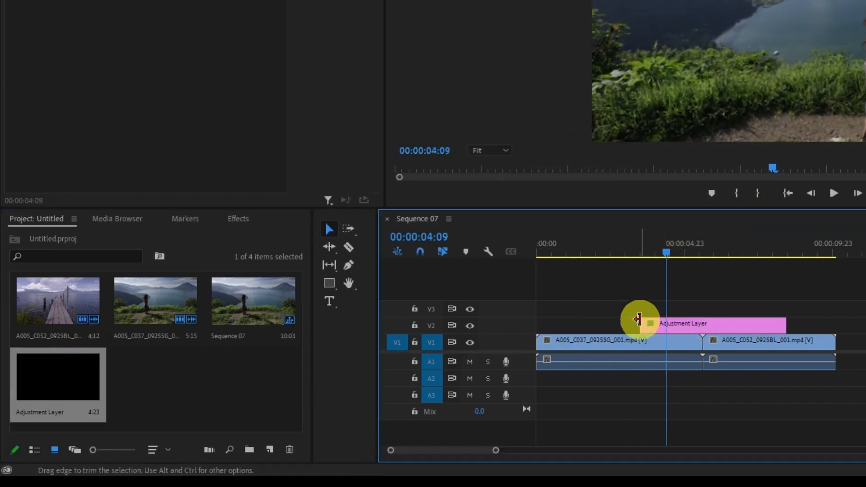
left_click_drag(644, 324, 665, 326)
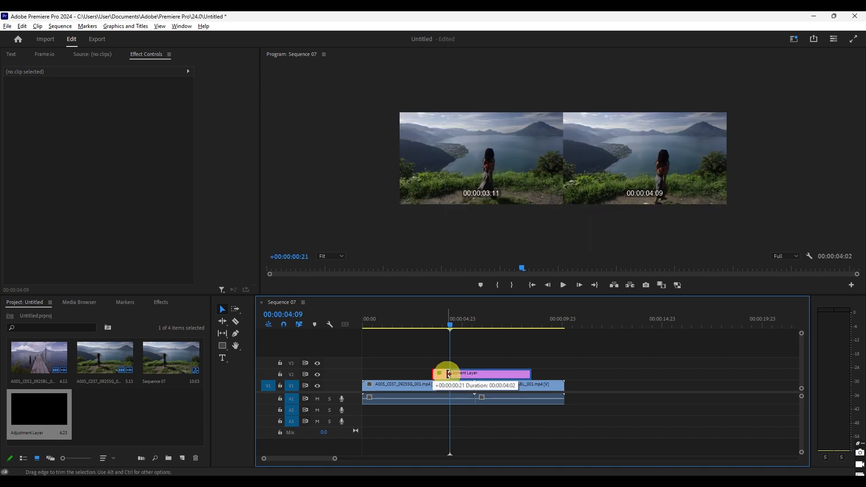
left_click_drag(449, 374, 451, 374)
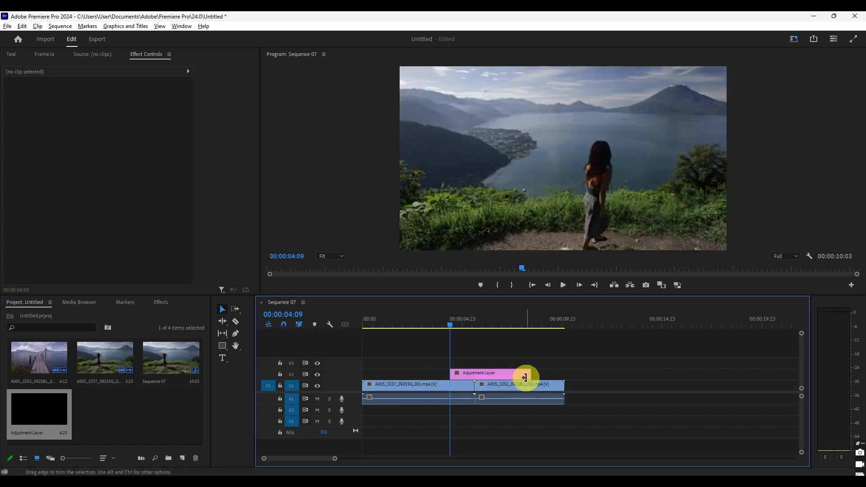
left_click_drag(532, 373, 443, 362)
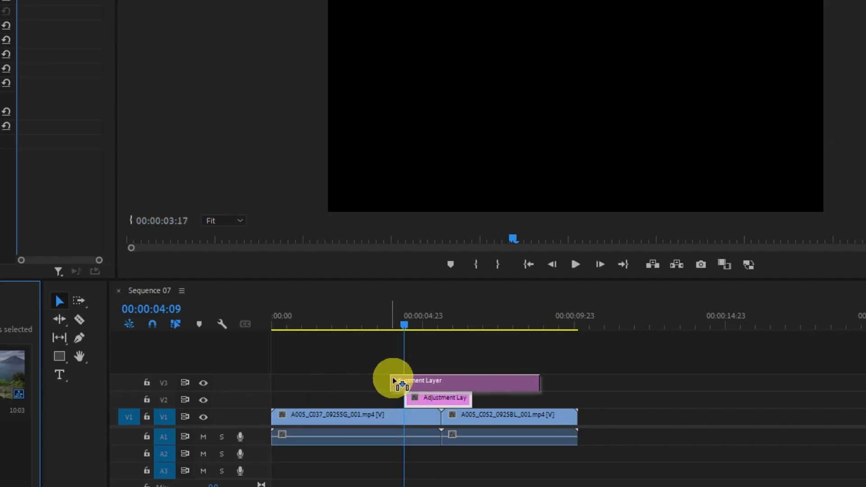
Add a second adjustment layer on V3 spanning the same range as the first, and trim the V2 layer's start to the cut.
left_click_drag(393, 381, 405, 382)
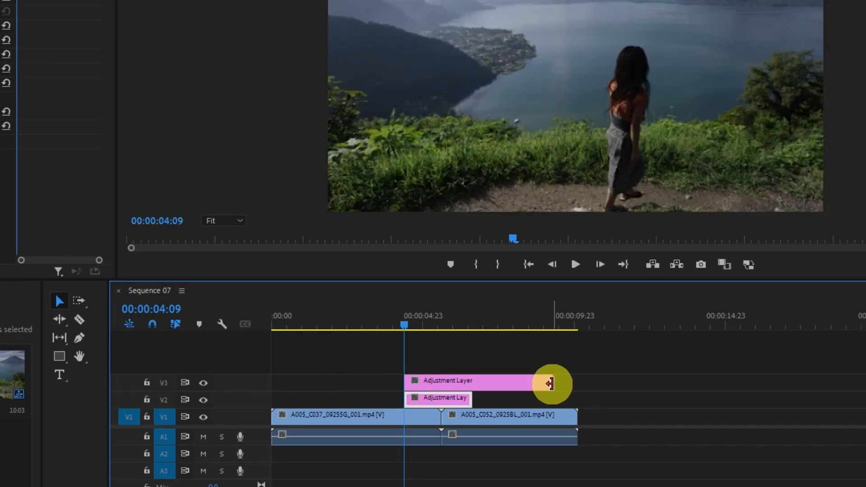
left_click_drag(553, 382, 472, 378)
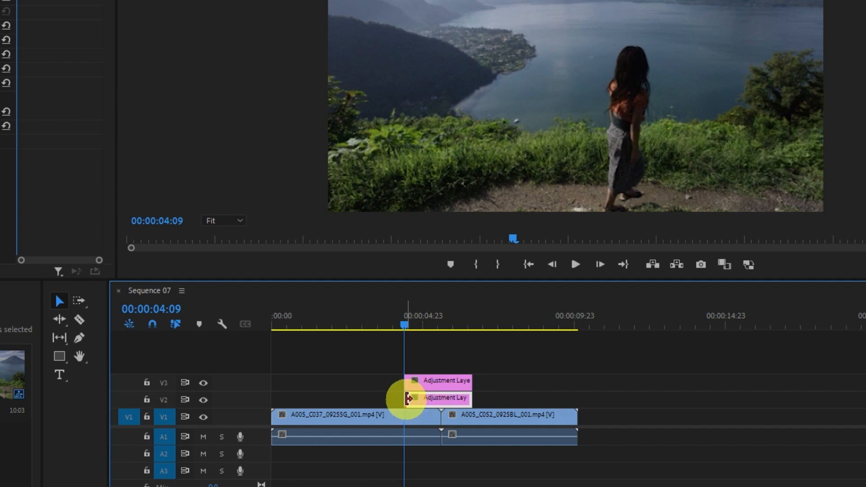
left_click_drag(405, 399, 433, 401)
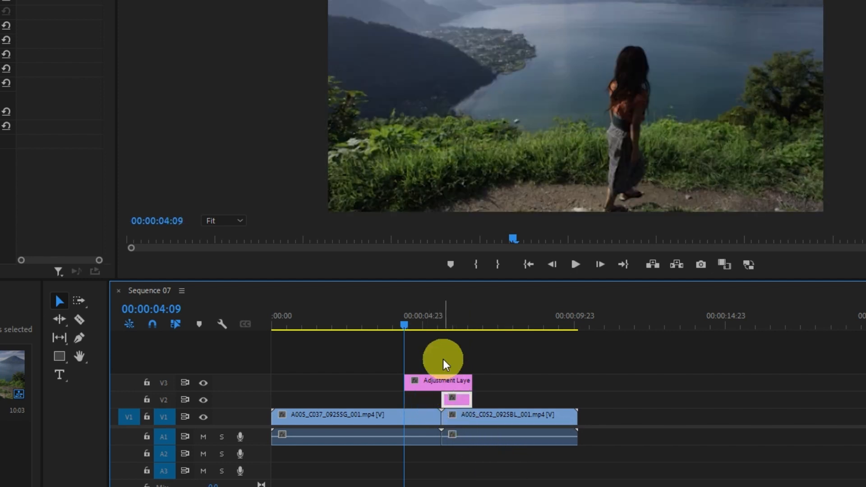
Apply the Replicate effect to the V2 adjustment layer and set its Count to 3, with the playhead at 00:00:05:22.
left_click_drag(403, 329, 422, 339)
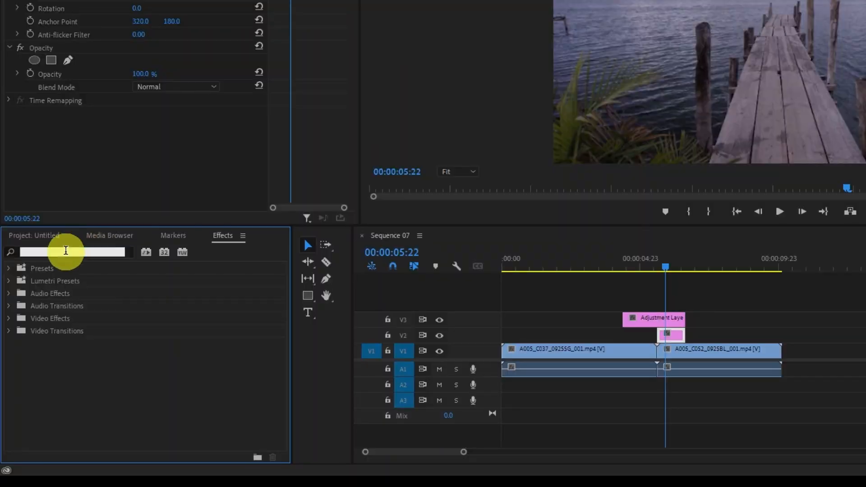
type("replicate")
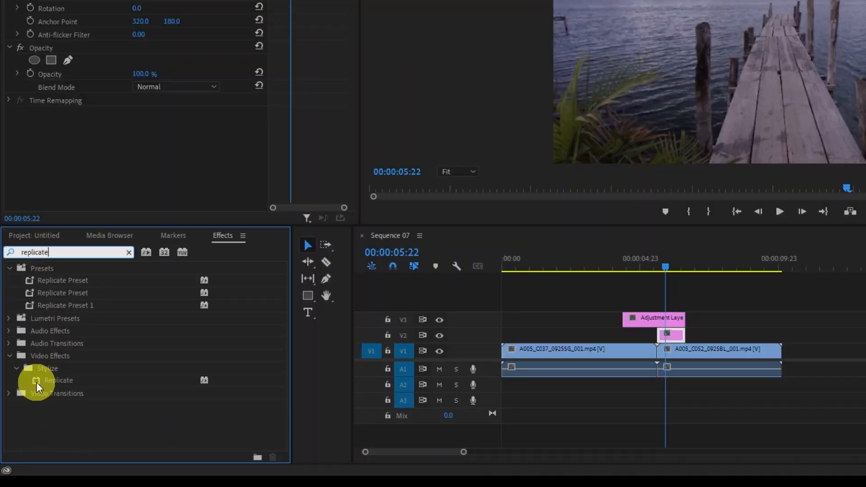
left_click_drag(38, 384, 674, 335)
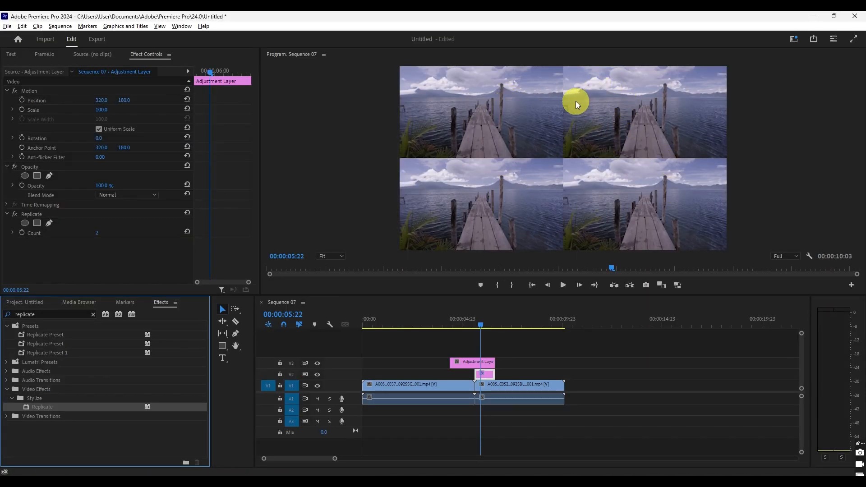
left_click(99, 233)
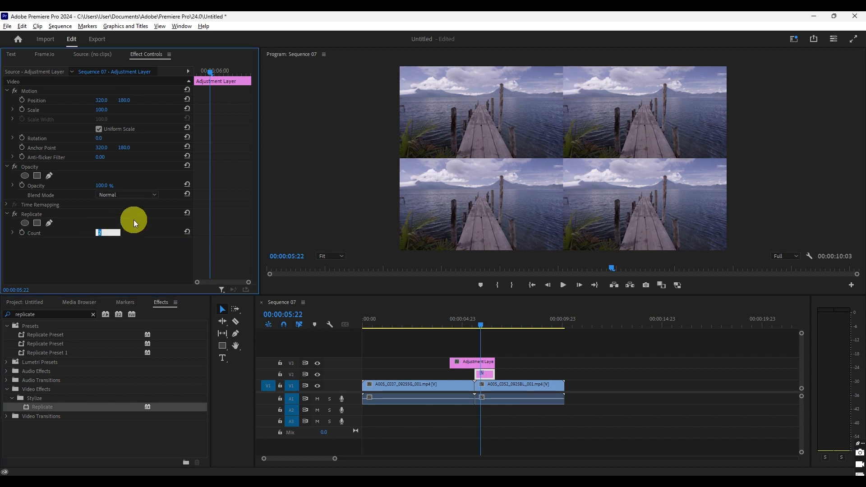
type("3")
key("Return")
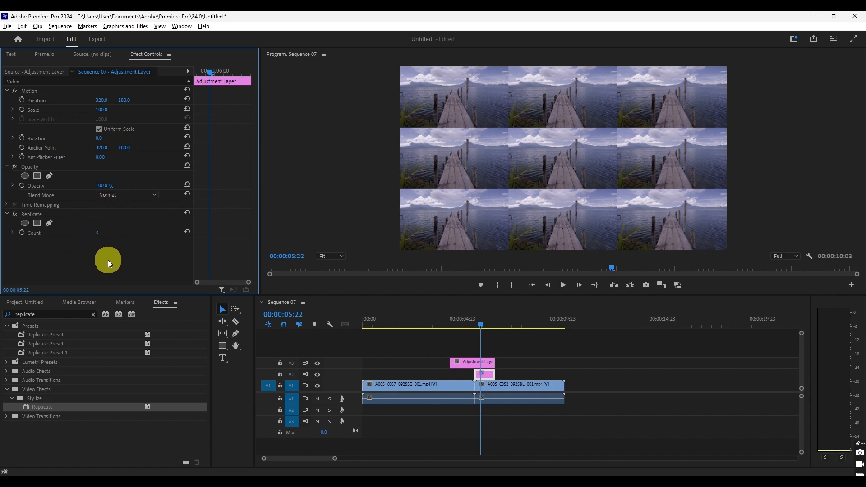
Find the Mirror effect and apply it to the V2 adjustment layer.
left_click(94, 313)
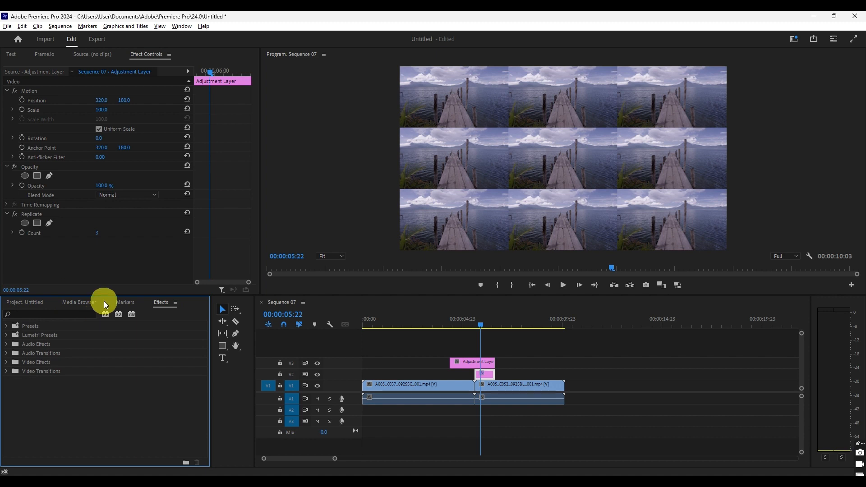
left_click(50, 315)
type("mirror")
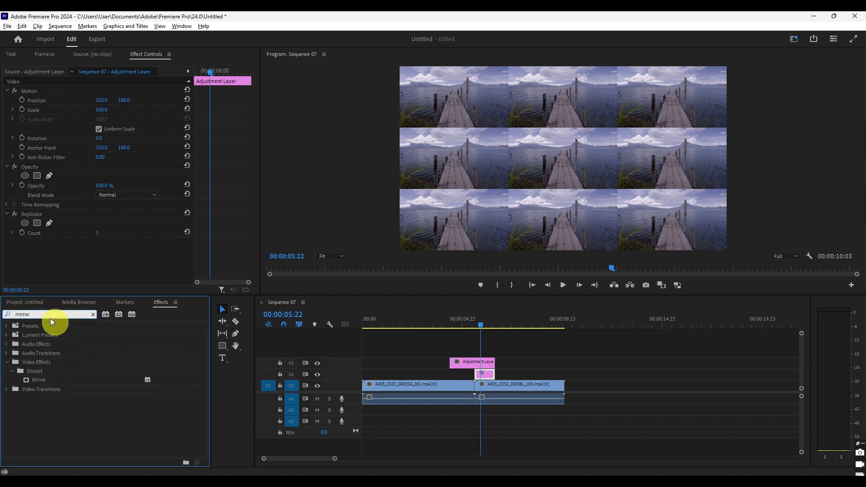
left_click_drag(31, 381, 315, 384)
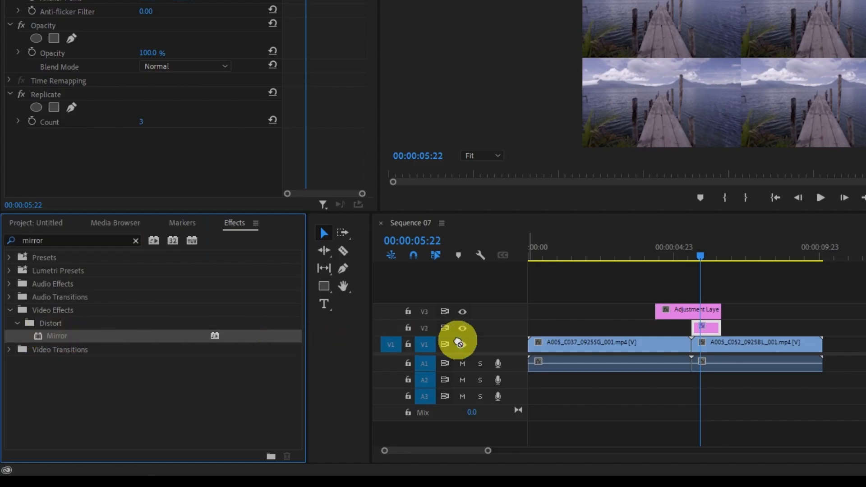
left_click_drag(459, 343, 705, 327)
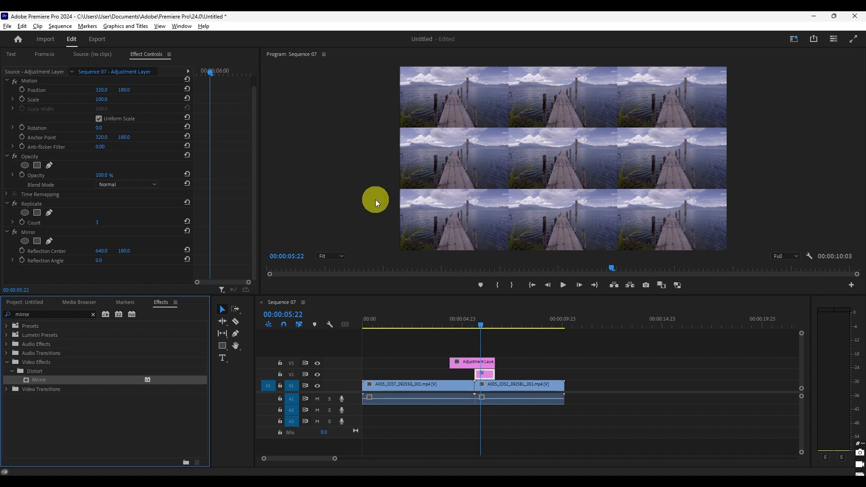
Set the Mirror effect's Reflection Angle to 90° and its vertical Reflection Center to 239.
left_click(97, 261)
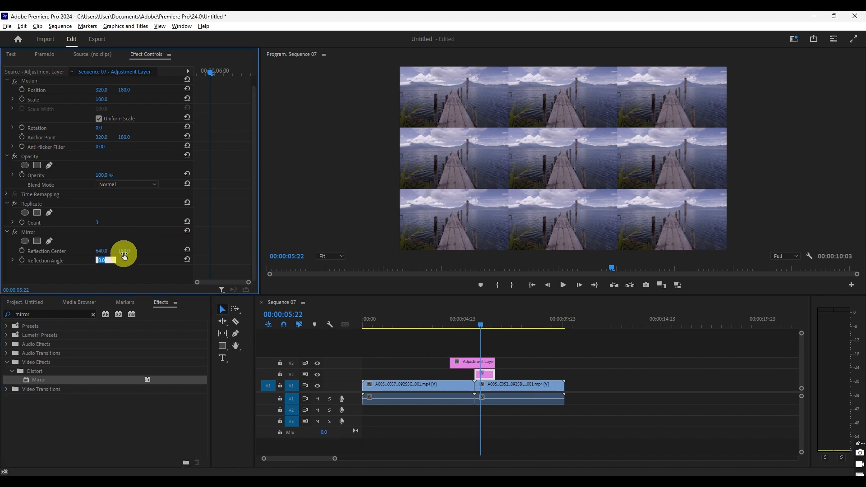
type("90")
key("Return")
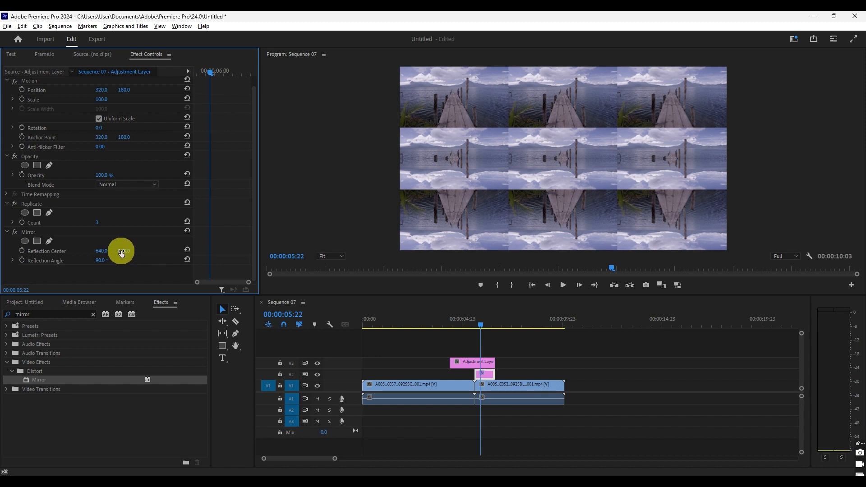
left_click_drag(124, 251, 140, 229)
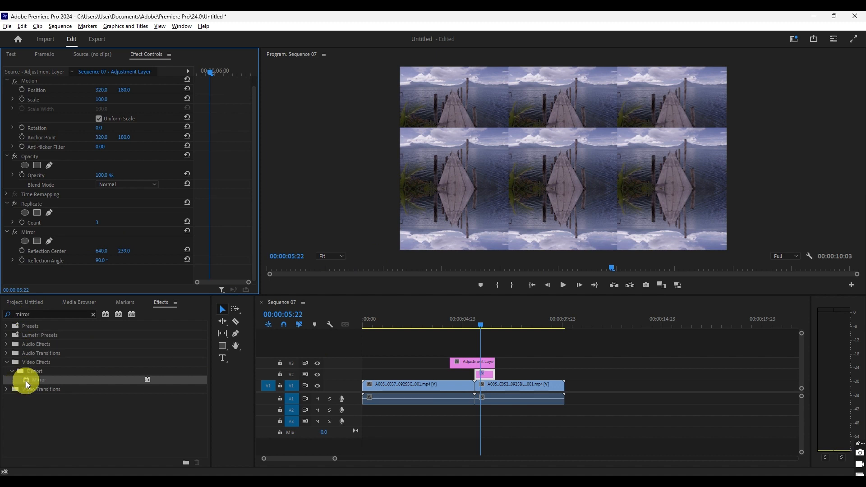
Apply a second Mirror effect to the V2 adjustment layer with Reflection Angle -90° and vertical Reflection Center 120.
left_click_drag(26, 381, 484, 375)
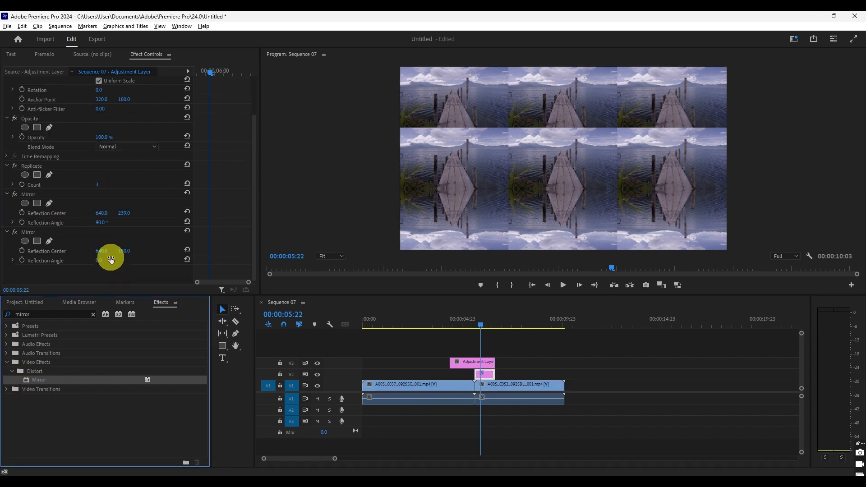
left_click(99, 263)
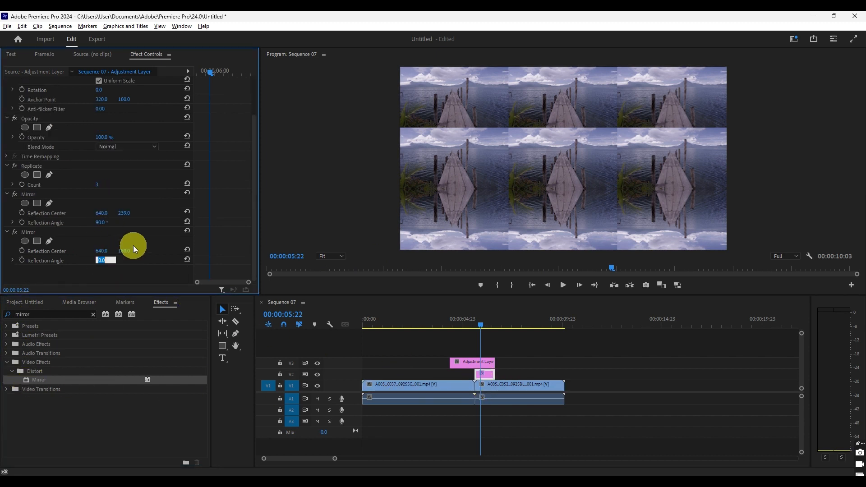
type("-90")
left_click(142, 243)
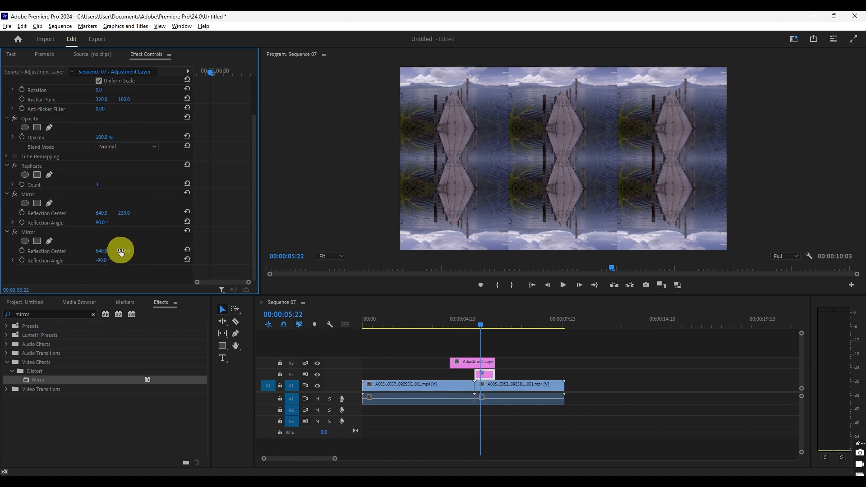
left_click_drag(125, 252, 126, 281)
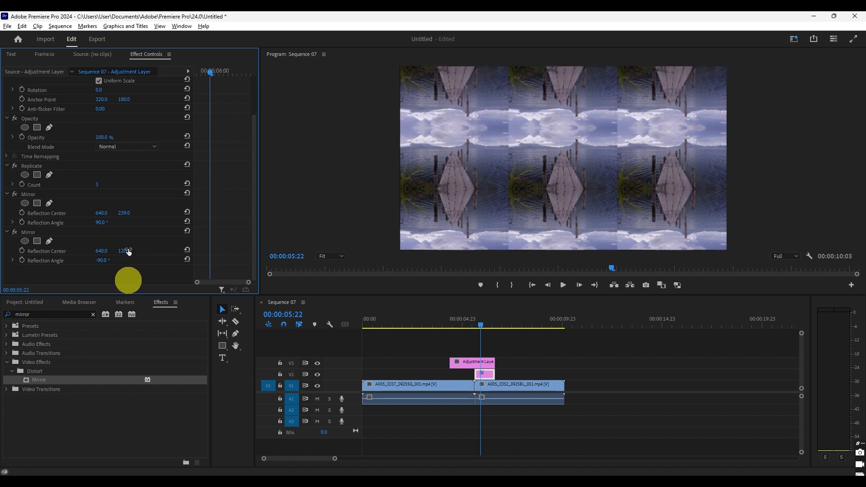
Duplicate the second Mirror effect on the V2 adjustment layer, and set the copy's Reflection Angle to 180° and horizontal Reflection Center to 216.
left_click(53, 263)
right_click(32, 277)
left_click(55, 341)
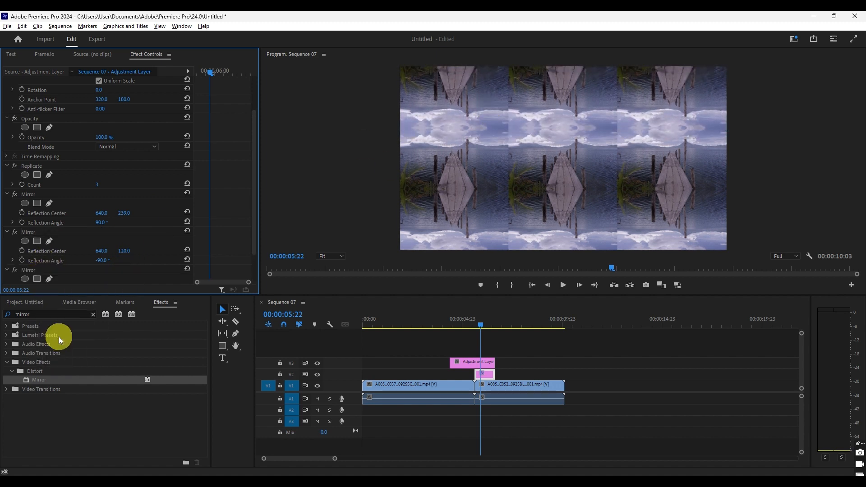
scroll(94, 234, "down", 4)
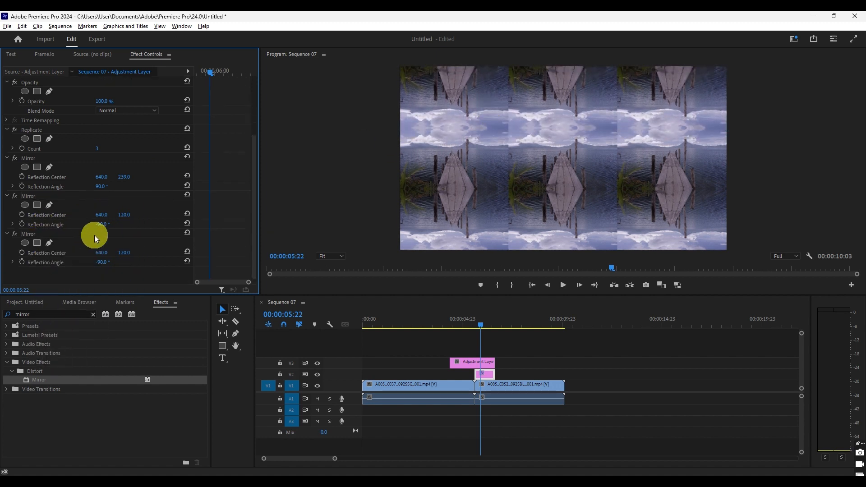
left_click(102, 260)
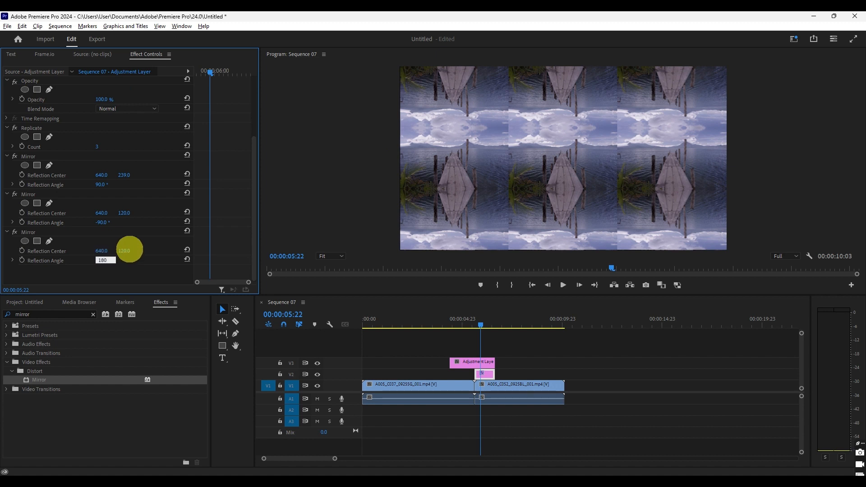
type("180")
key("Return")
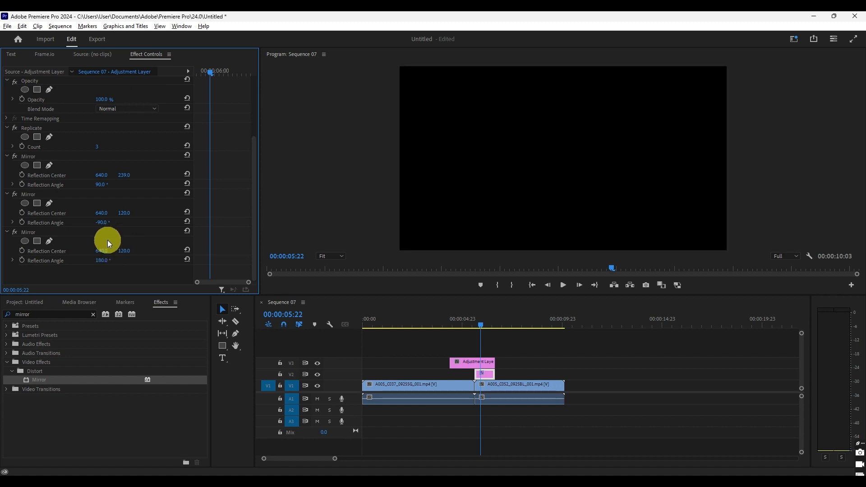
left_click_drag(115, 254, 13, 256)
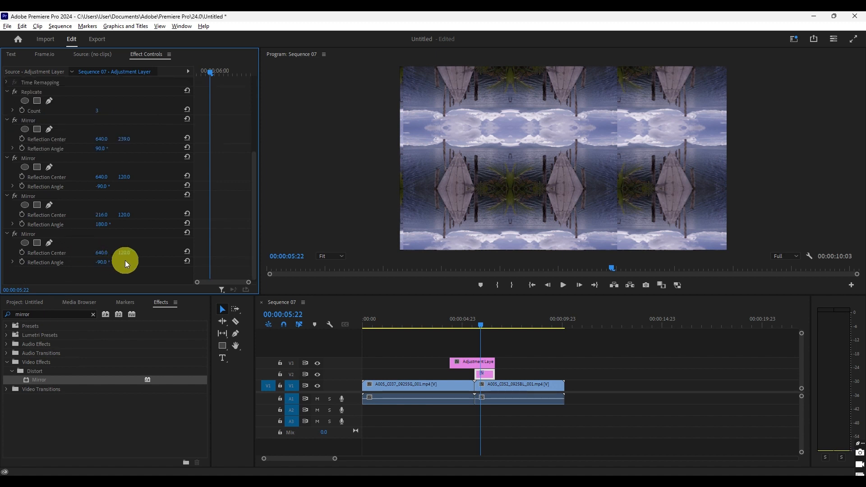
Set the fourth Mirror effect's Reflection Angle to 360° and shift its horizontal Reflection Center until the tiles mirror seamlessly.
left_click(104, 261)
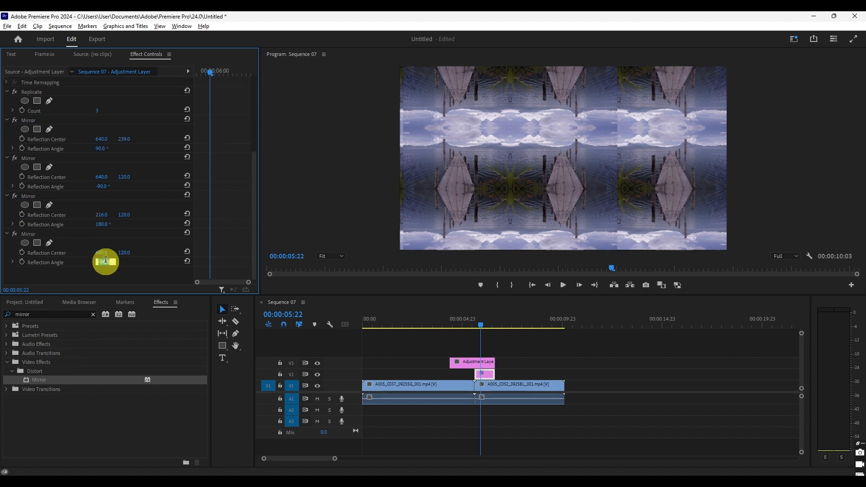
type("360")
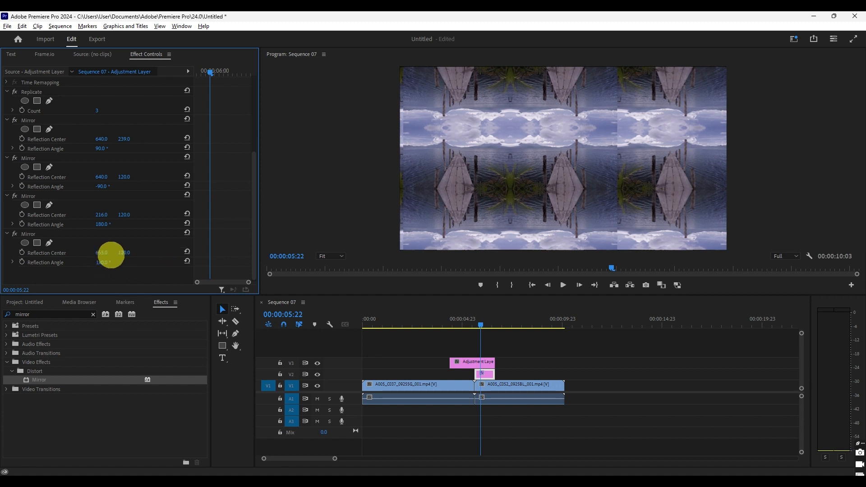
left_click_drag(109, 253, 9, 263)
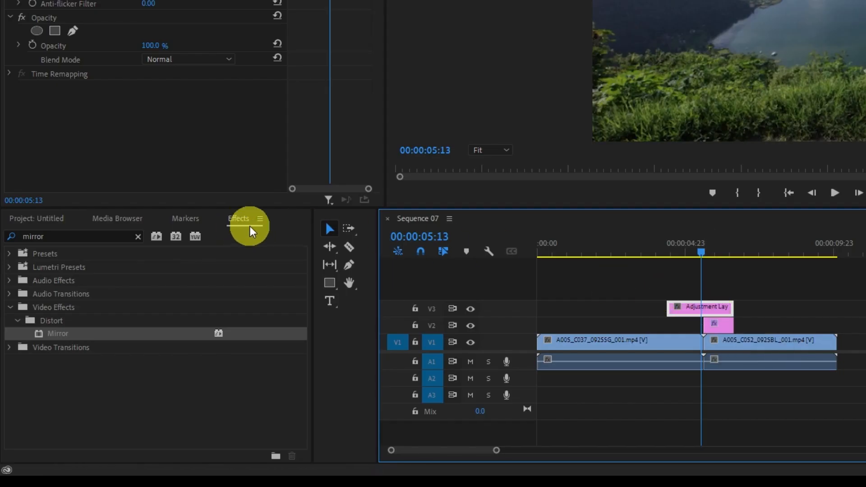
Find the Transform effect under Distort and apply it to the V3 adjustment layer.
left_click(138, 236)
type("transform")
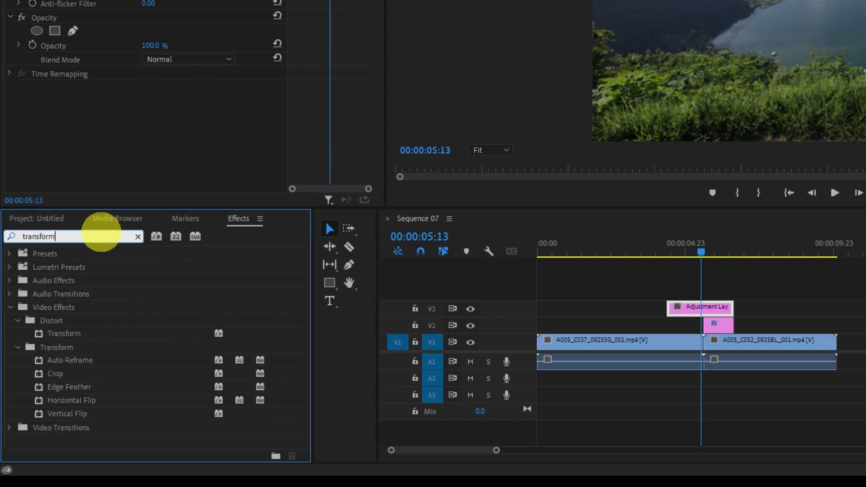
left_click_drag(43, 334, 655, 320)
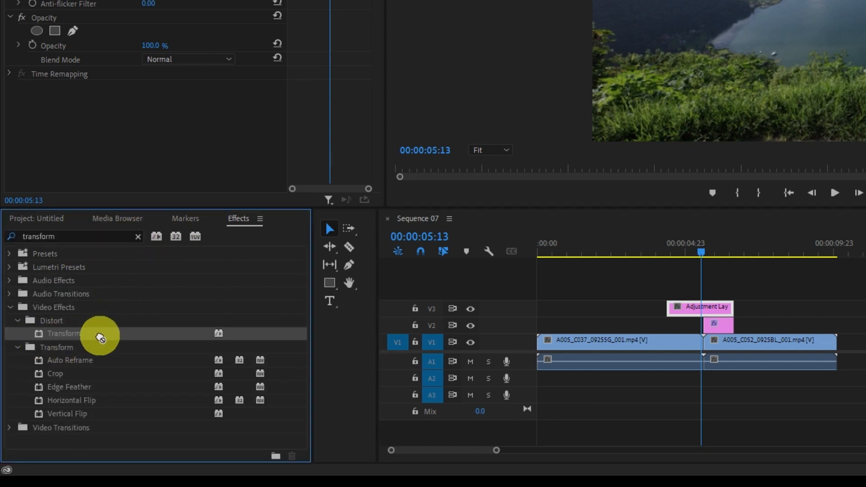
left_click_drag(427, 330, 474, 312)
Start Scale keyframing for the V3 layer's Transform effect at 00:00:05:00, keeping the value at 100.
left_click(478, 257)
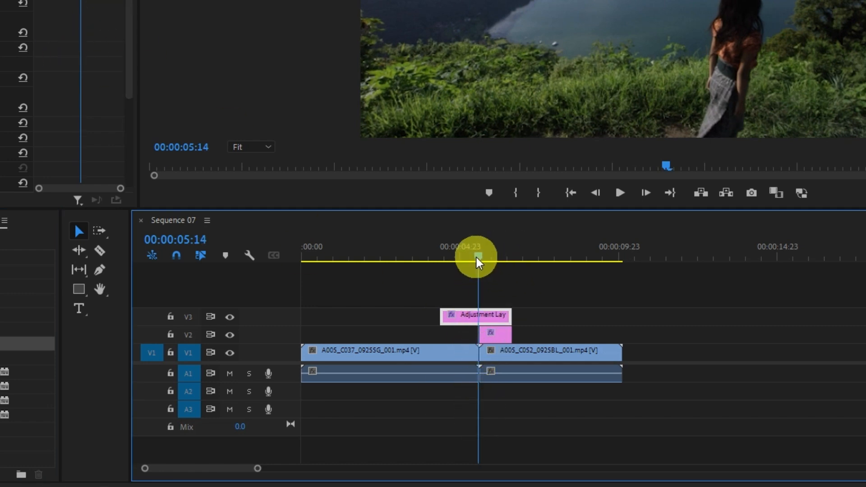
left_click_drag(478, 254, 458, 258)
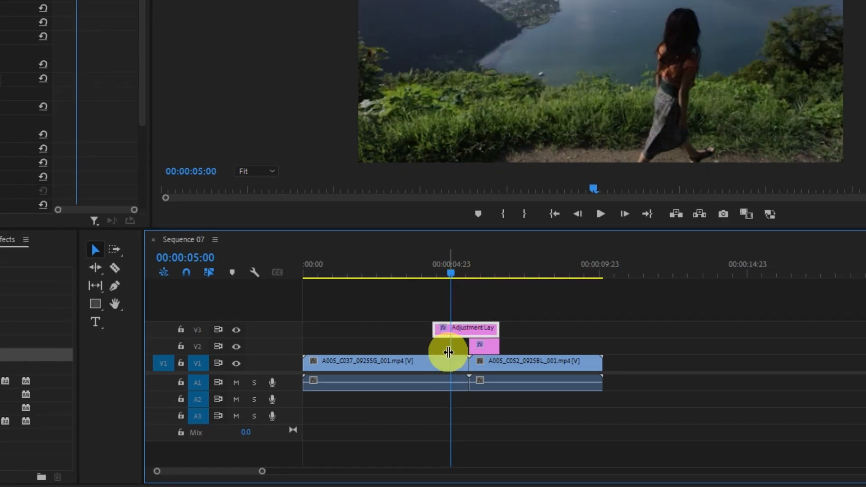
scroll(67, 109, "down", 3)
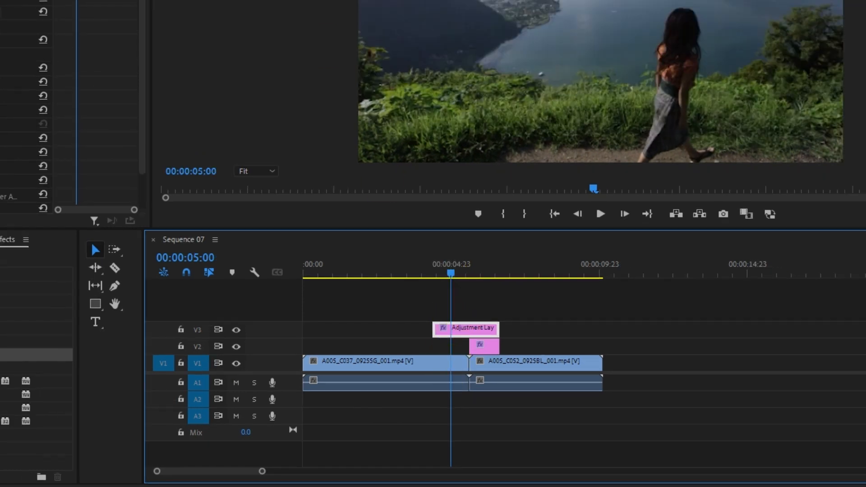
scroll(72, 108, "down", 2)
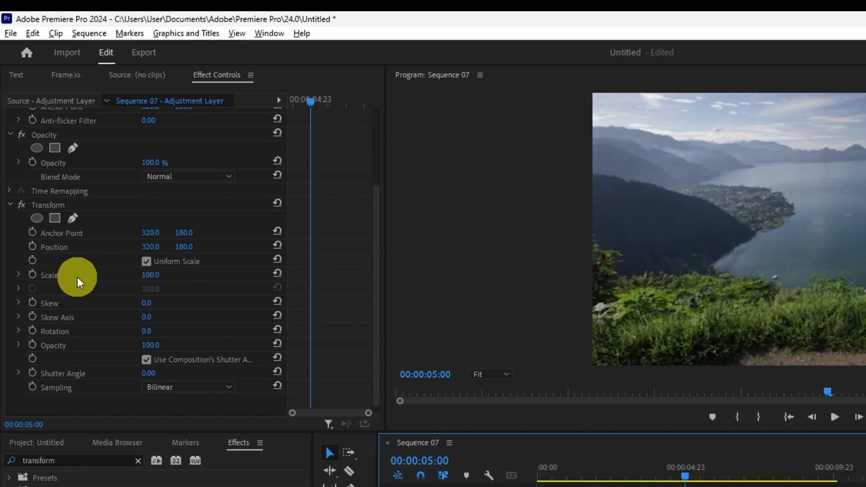
left_click(33, 275)
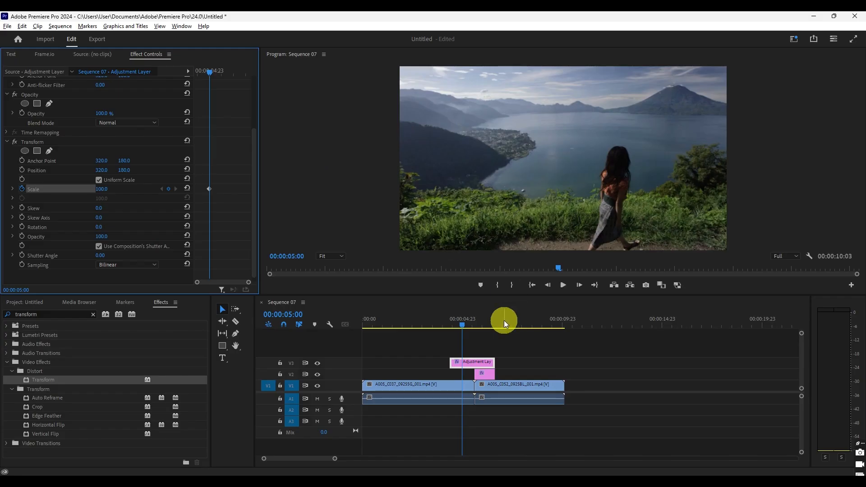
Add a second Transform Scale keyframe at 00:00:06:04 and set its value to 300.
left_click_drag(462, 323, 486, 326)
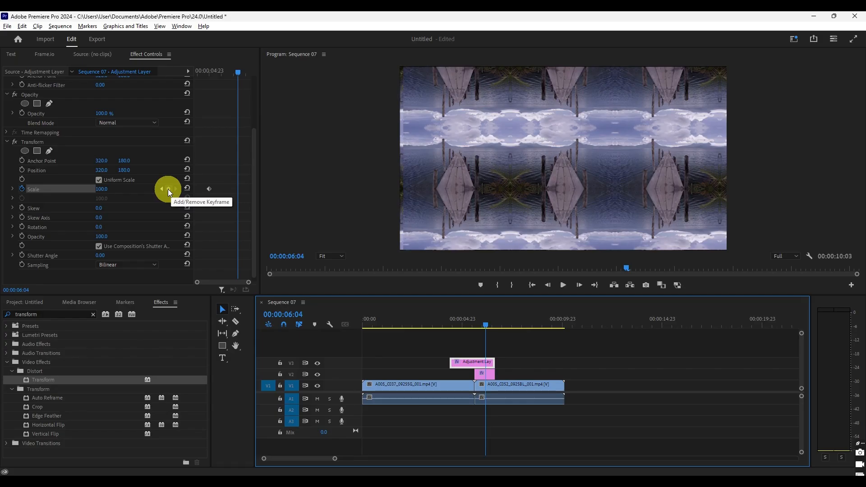
left_click(168, 189)
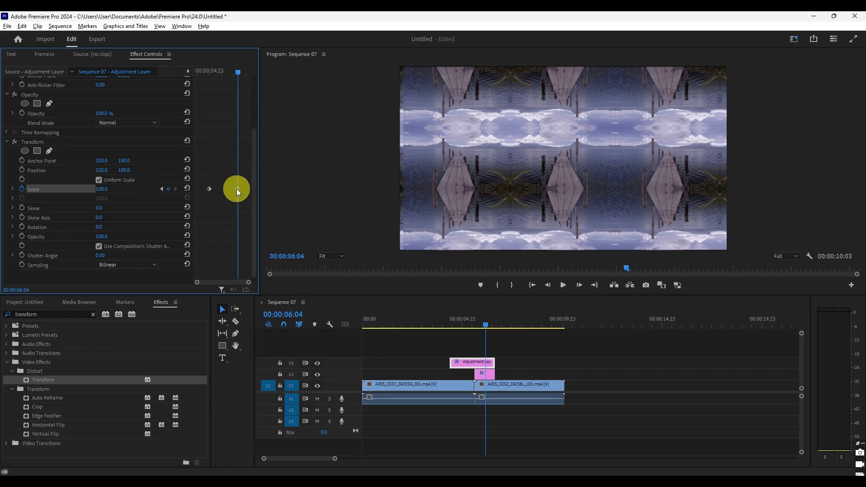
left_click(102, 188)
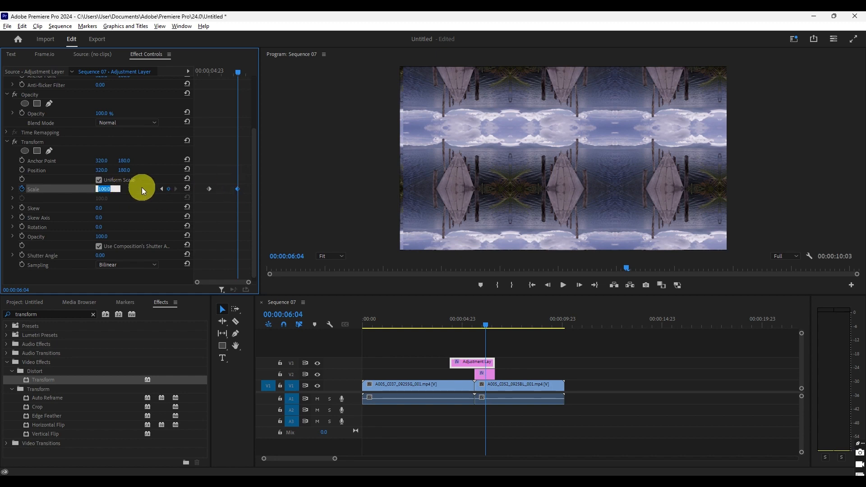
type("300")
key("Return")
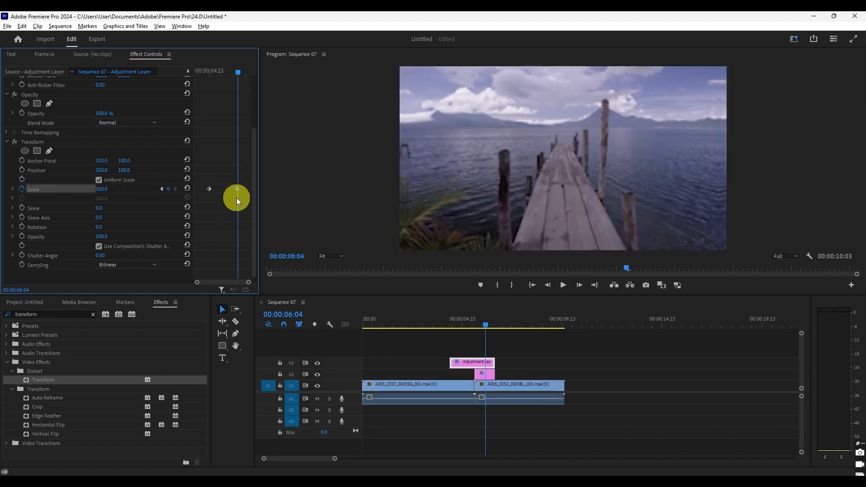
Play the transition from 00:00:04:09 to check the zoom animation.
left_click_drag(483, 325, 450, 326)
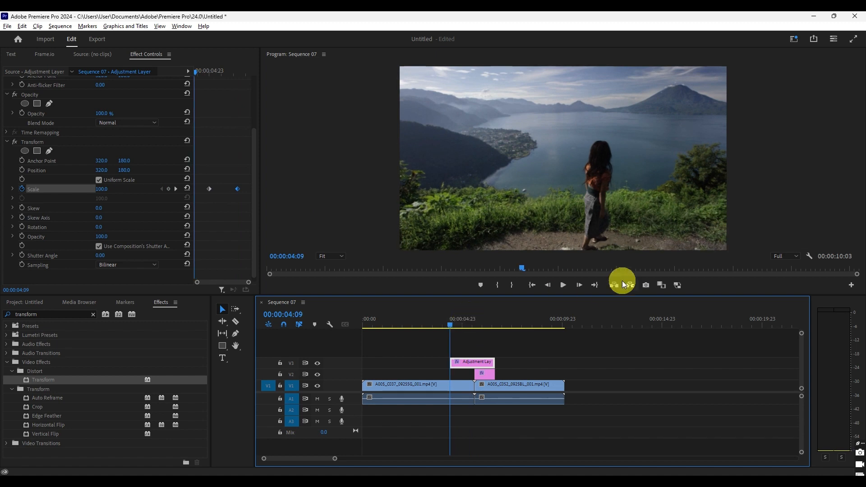
left_click(563, 285)
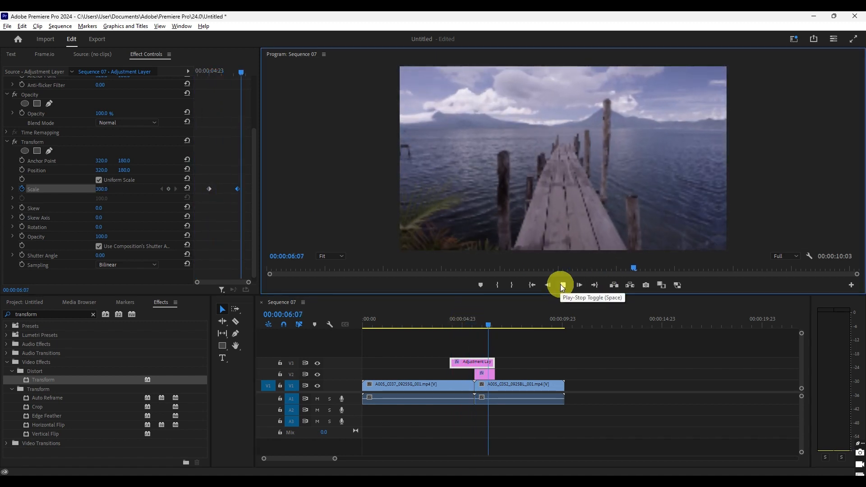
left_click(563, 285)
left_click_drag(503, 326, 457, 326)
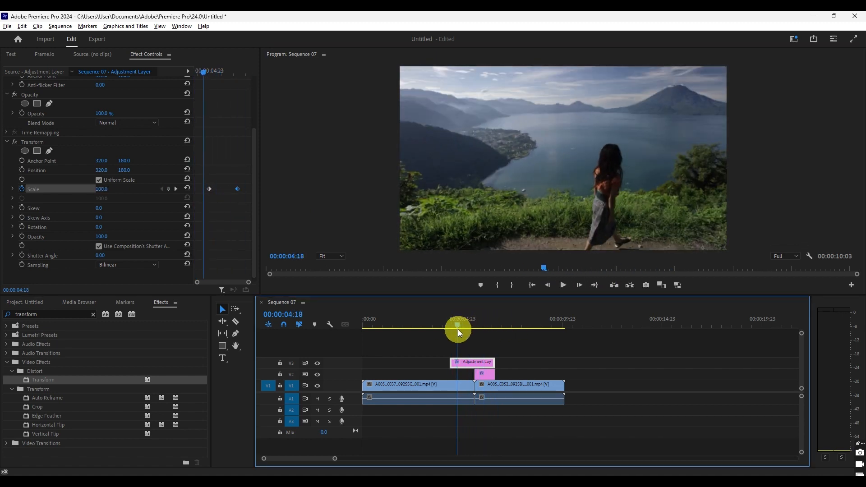
Ease both Transform Scale keyframes in the velocity graph so the zoom speeds up mid-way and slows at each end.
left_click(12, 189)
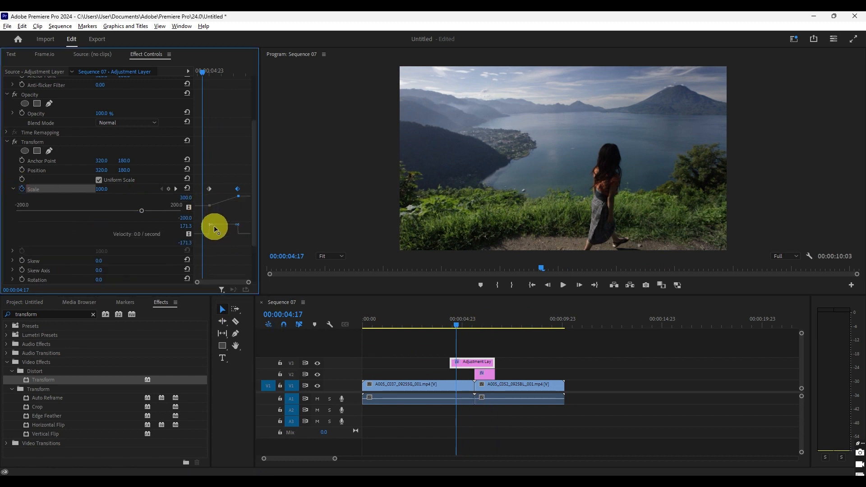
mouse_move(199, 87)
left_mouse_down()
mouse_move(209, 72)
mouse_move(195, 80)
left_mouse_up()
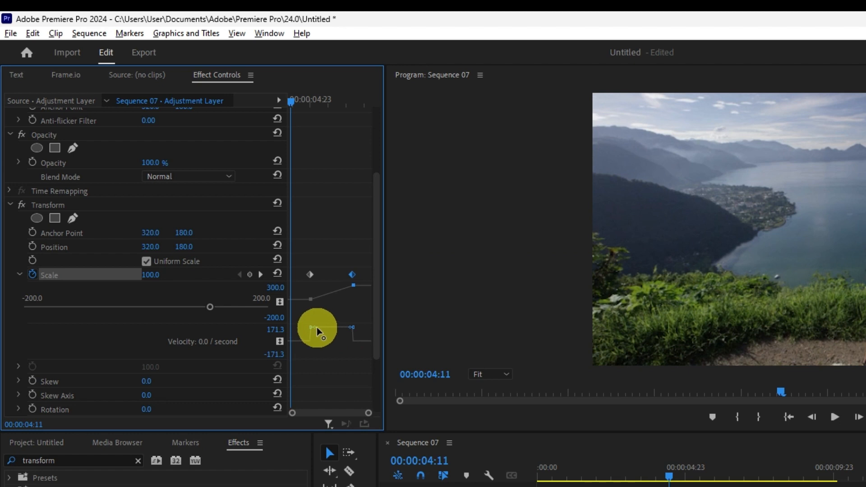
left_click_drag(315, 329, 347, 343)
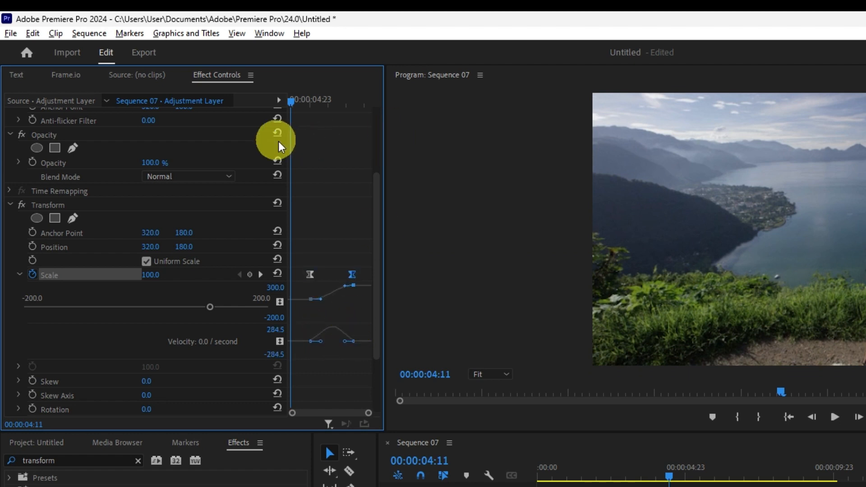
Play the transition from 00:00:04:20 to check the eased zoom.
left_click_drag(290, 104, 305, 115)
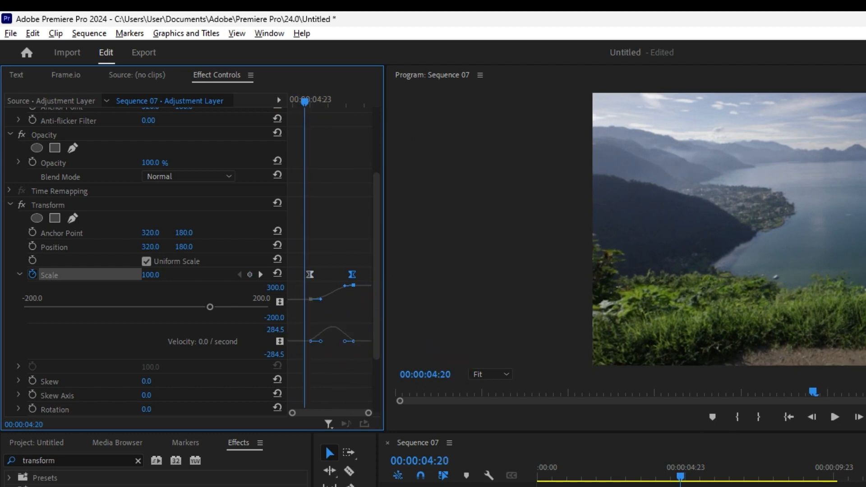
left_click(836, 417)
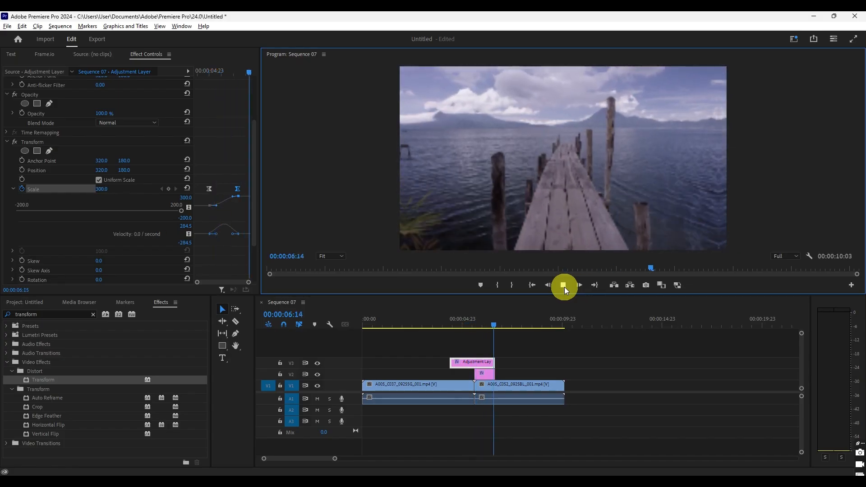
left_click(495, 324)
left_click_drag(478, 330, 441, 322)
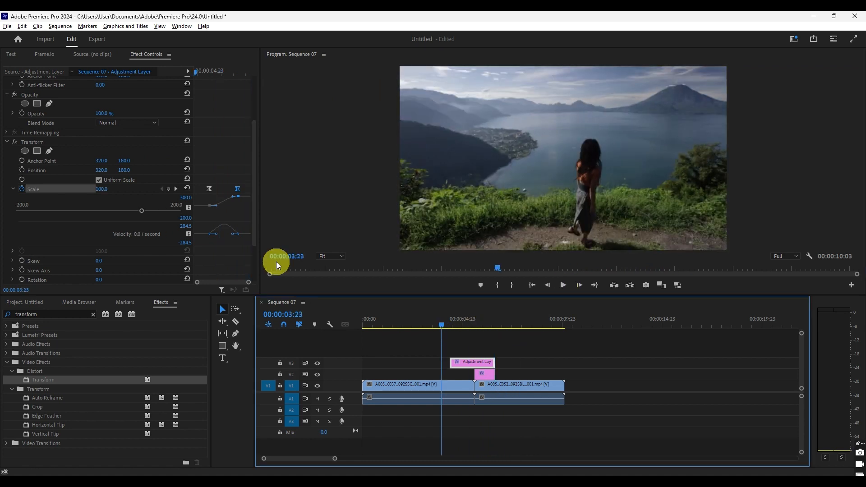
Turn off Use Composition's Shutter Angle in the Transform effect and set its Shutter Angle to 300.
scroll(229, 192, "down", 3)
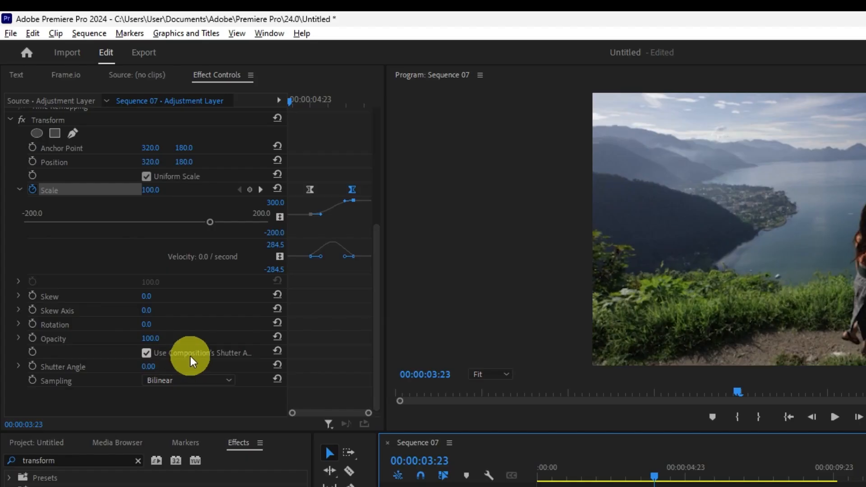
left_click(147, 353)
left_click(161, 366)
type("30")
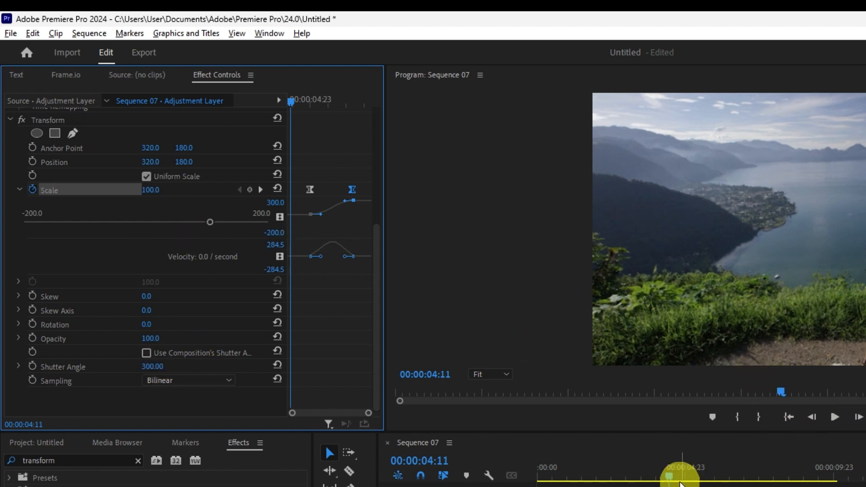
Play the sequence from its beginning to review the transition with motion blur.
left_click_drag(667, 474, 542, 475)
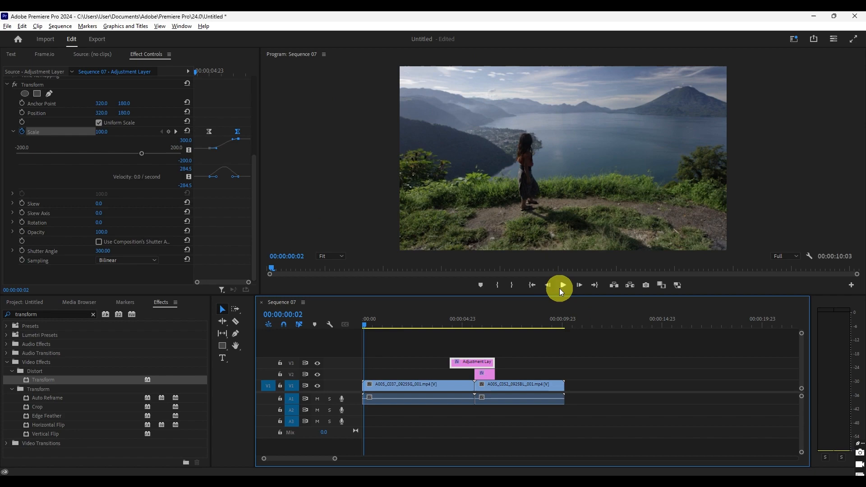
left_click(563, 286)
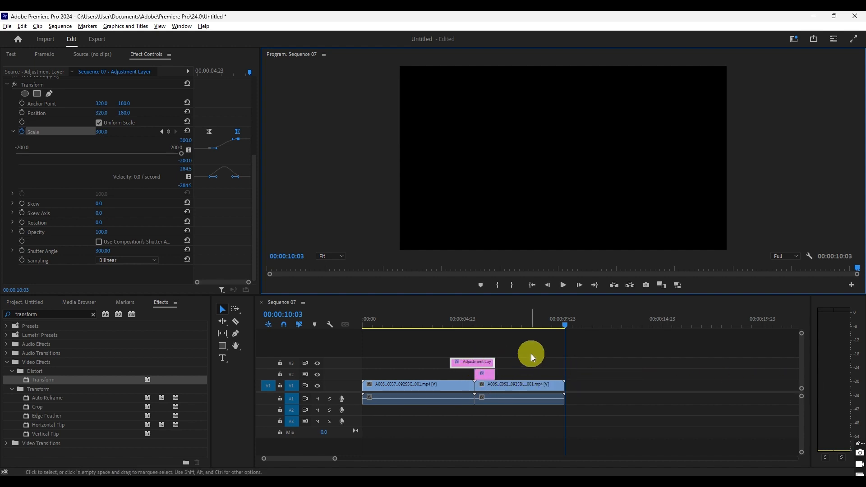
left_click_drag(515, 344, 474, 373)
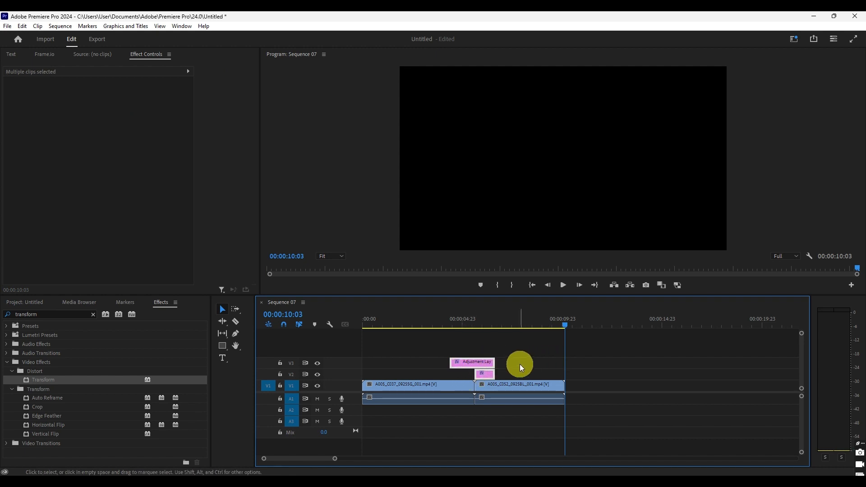
left_click(492, 349)
left_click_drag(507, 346, 471, 380)
left_click(547, 371)
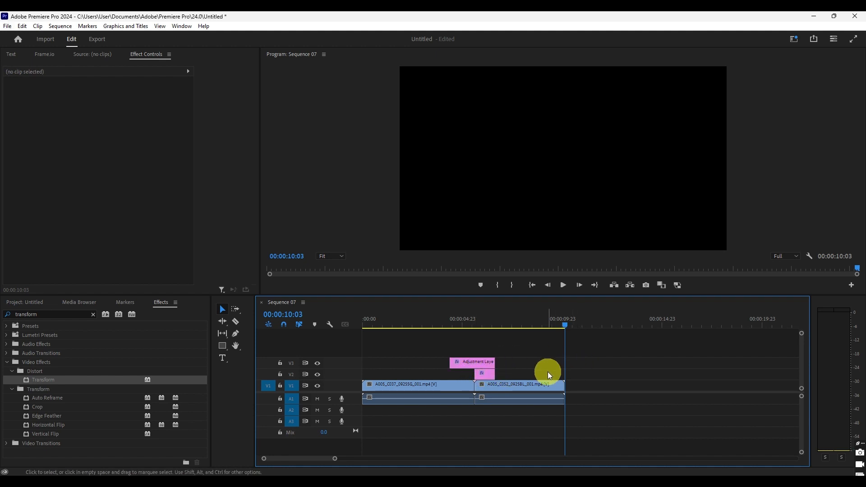